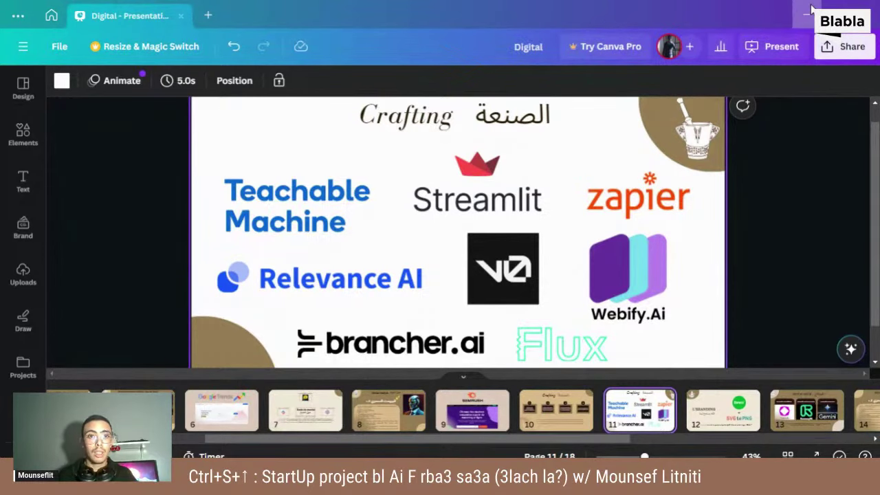
- Switch from the Canva presentation to the browser and open the Relevance AI tool templates page
click(809, 12)
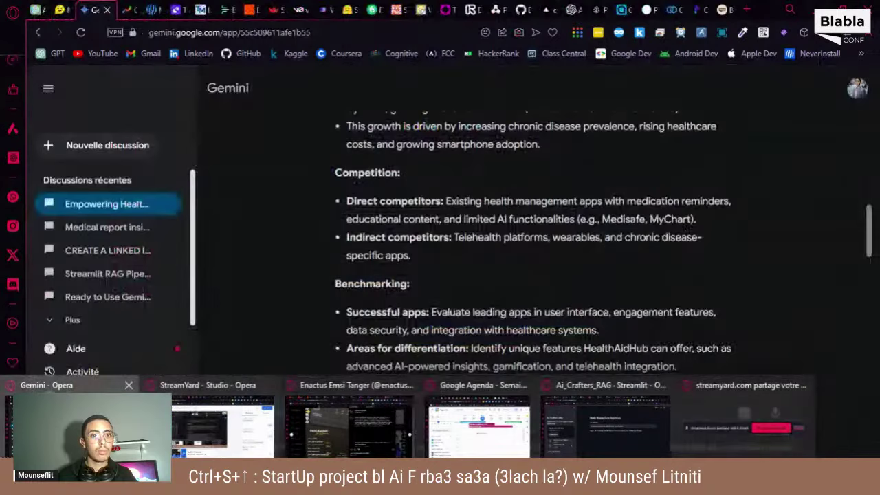
click(62, 423)
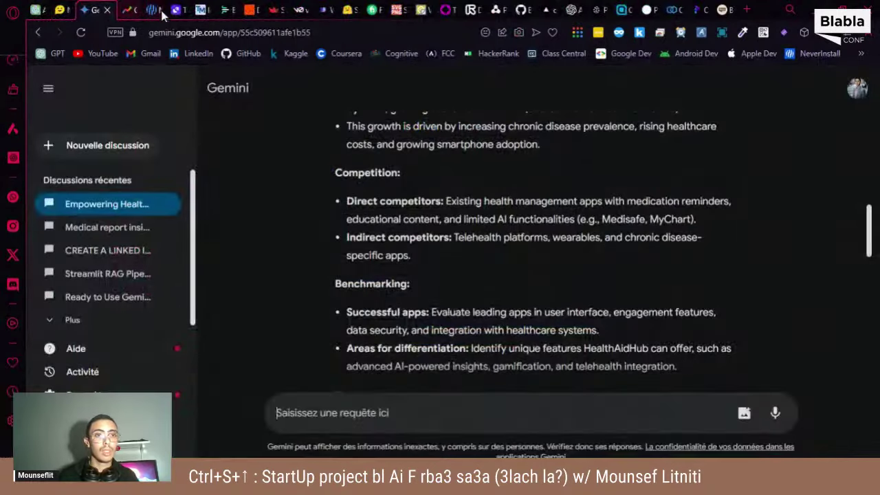
click(163, 10)
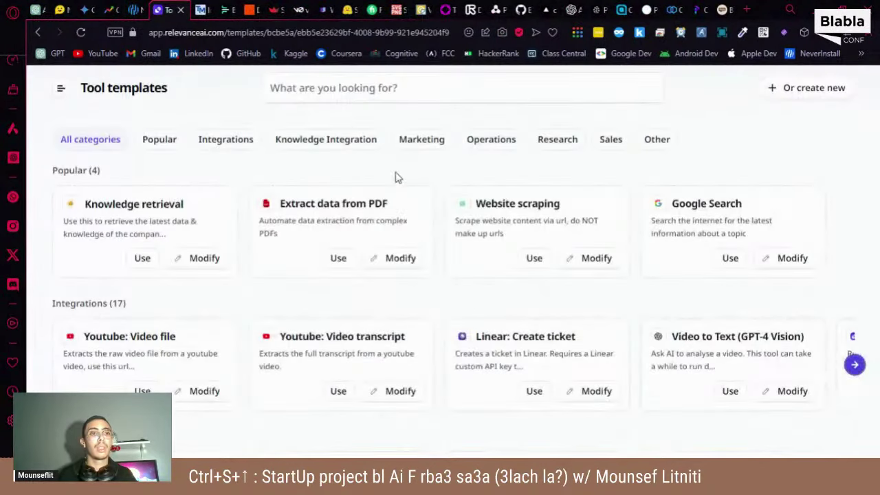
- Clone the "Extract data from PDF" tool template into the account to modify it
click(61, 92)
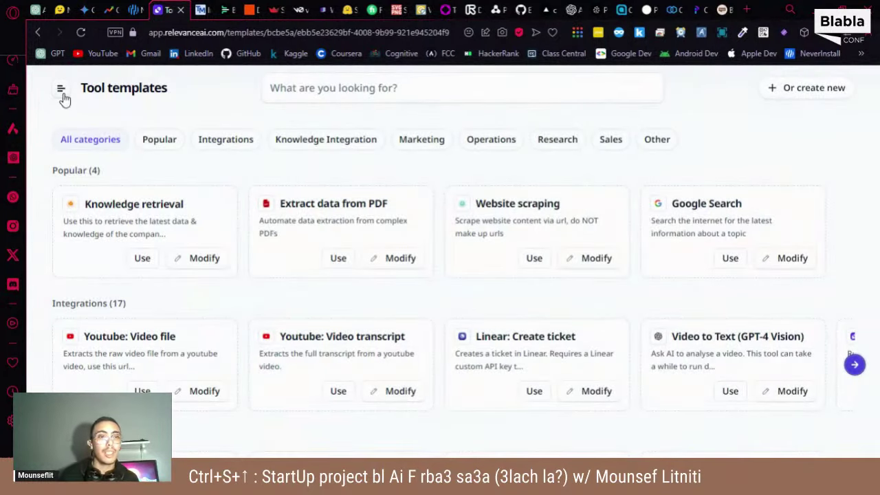
mouse_move(64, 100)
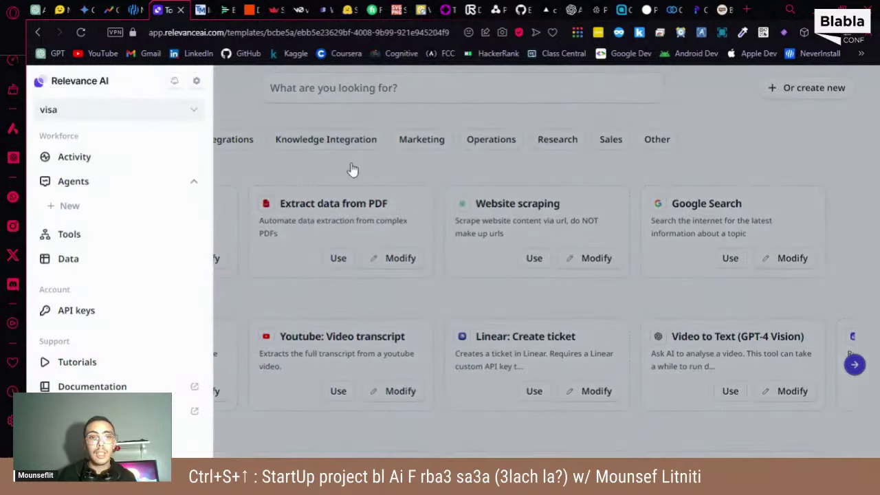
click(400, 258)
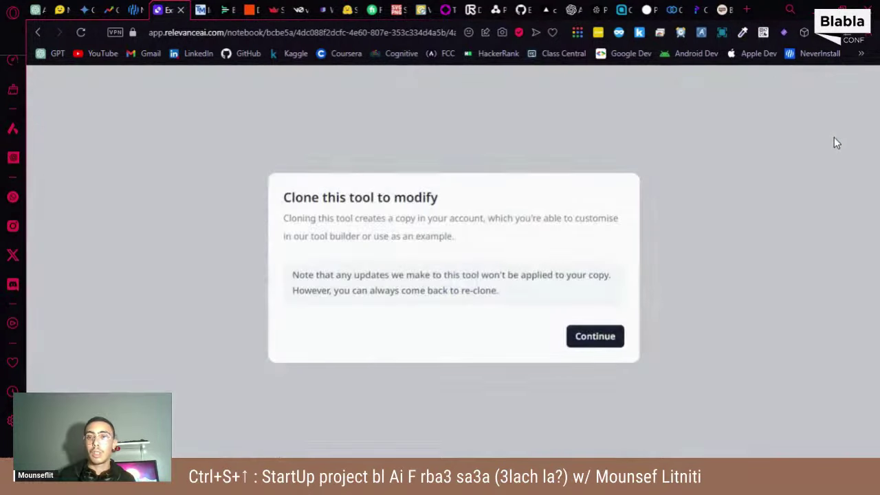
click(604, 338)
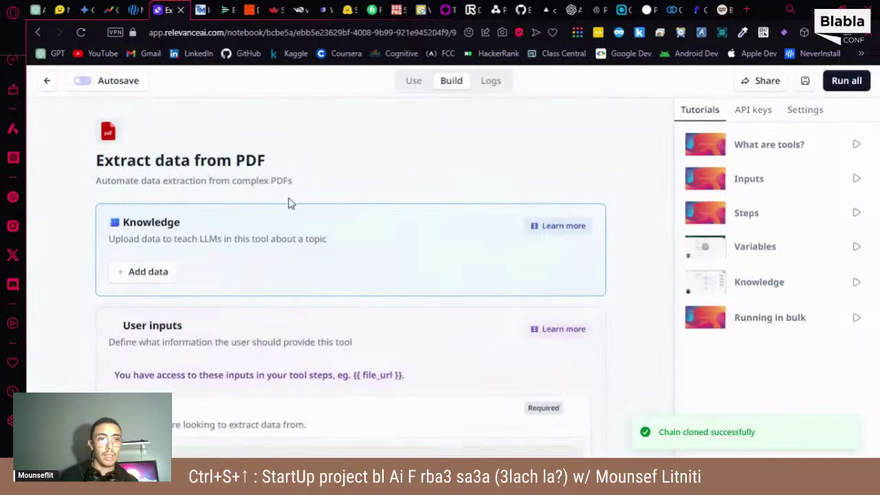
- Change the tool's icon to the doctor emoji found by searching "doc"
click(112, 142)
key(Escape)
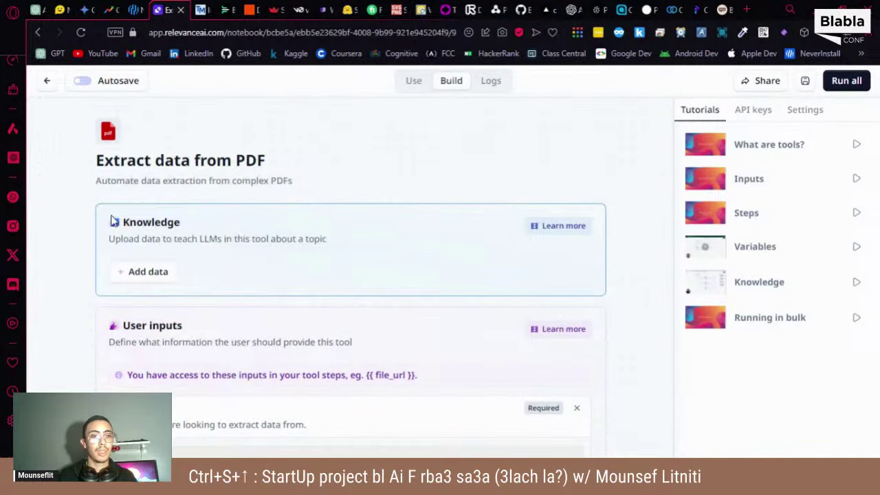
click(108, 141)
click(103, 211)
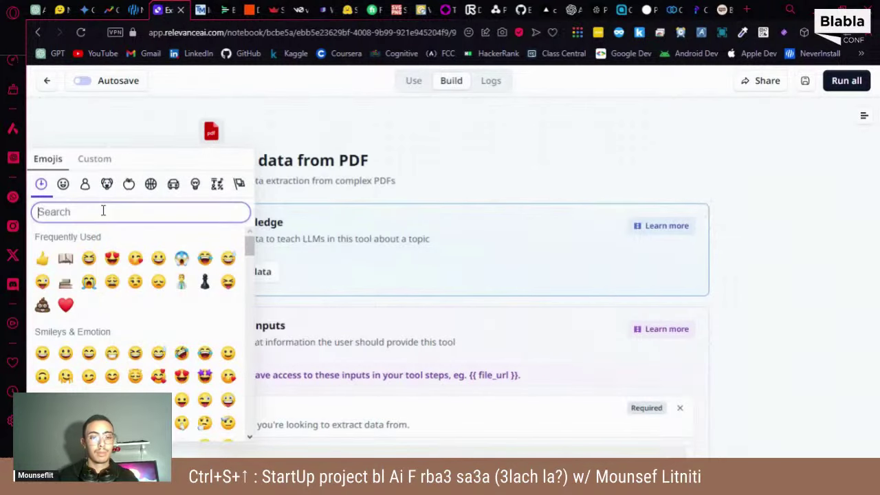
text(doc)
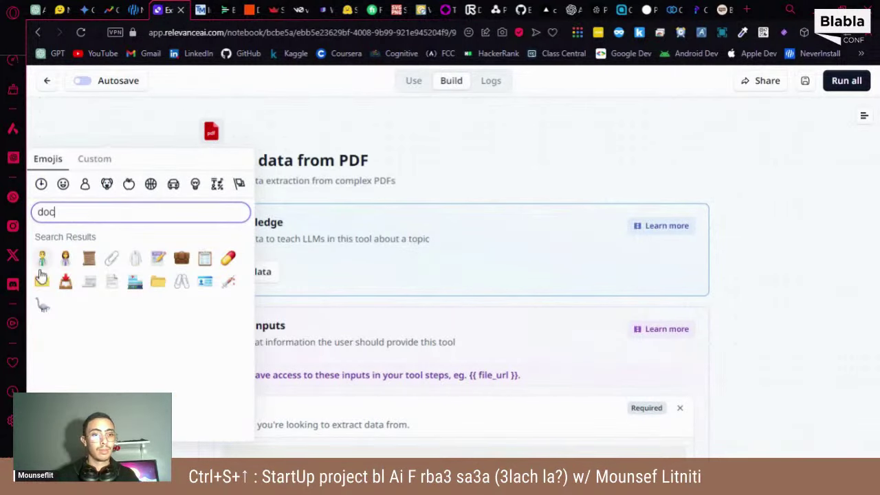
click(40, 265)
- Replace the tool's title with "تحاليل Ai" from the clipboard history
click(318, 156)
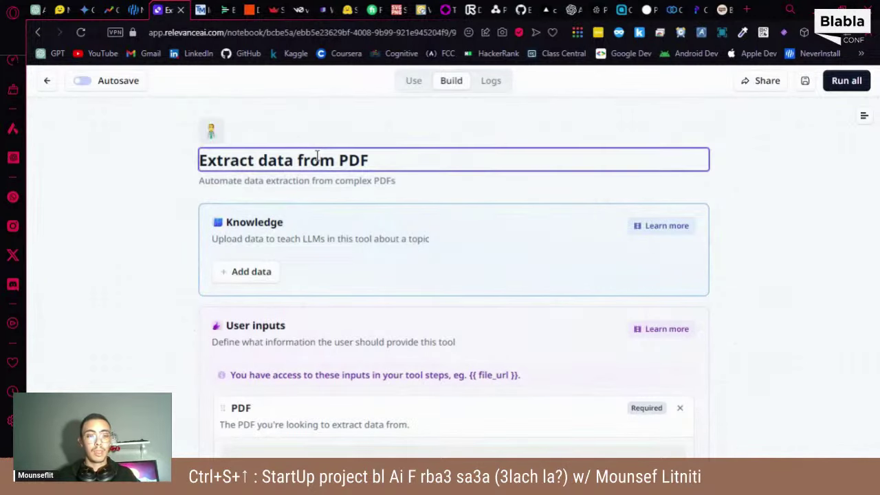
key(ctrl+a)
key(super+v)
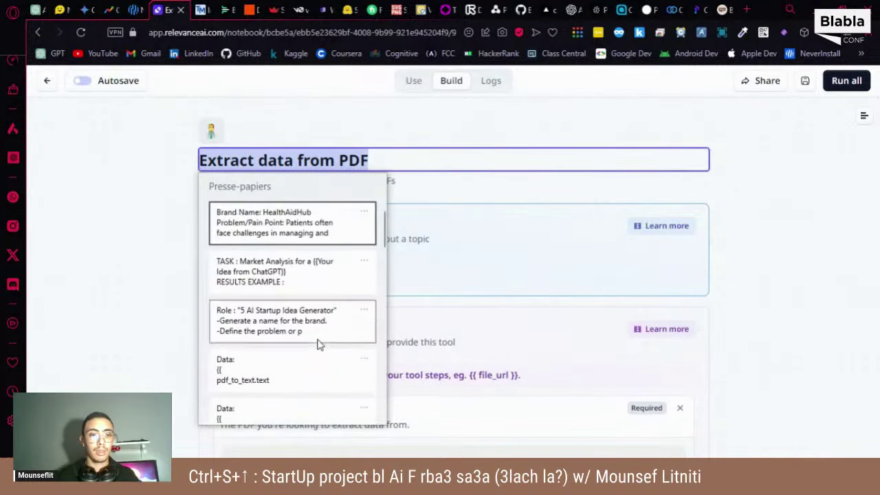
scroll(319, 339, down, 5)
scroll(318, 344, down, 6)
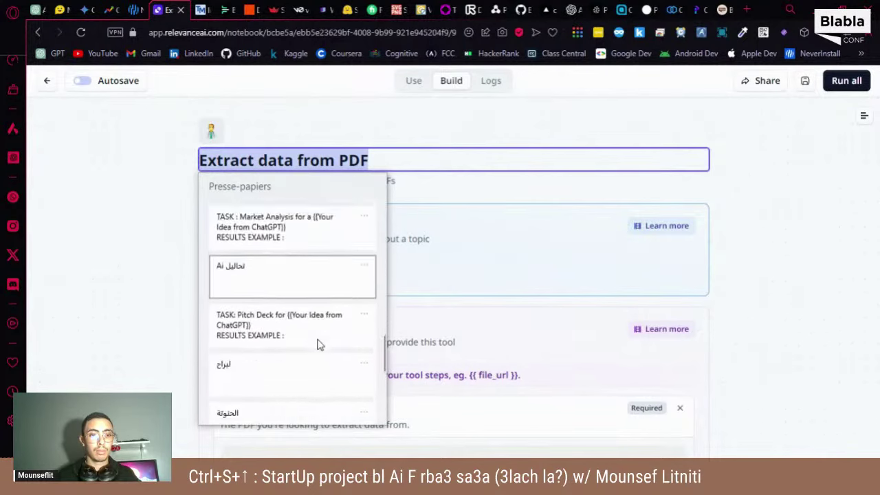
click(260, 242)
- Replace the tool's description with the copied text "فقط ضع تحليلك على شكل ملف أو مستند أو صورة أو جدول واحصل على شرح مفصل"
click(340, 181)
key(ctrl+a)
key(super+v)
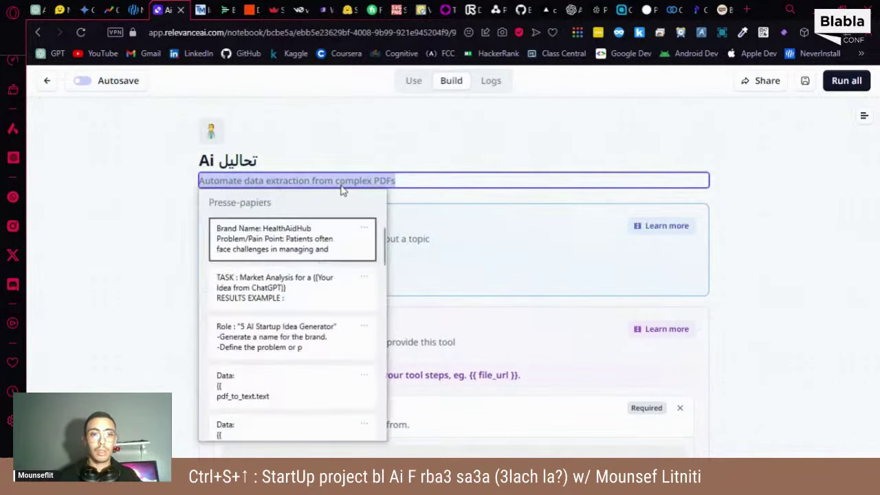
scroll(296, 414, up, 5)
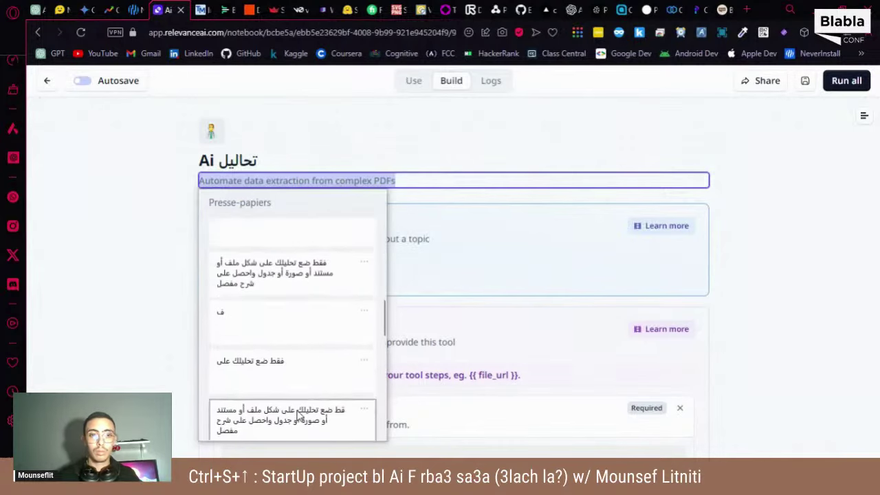
click(305, 282)
- Show all user inputs and remove the "Data points" and "LLM to use" inputs
scroll(291, 268, down, 1)
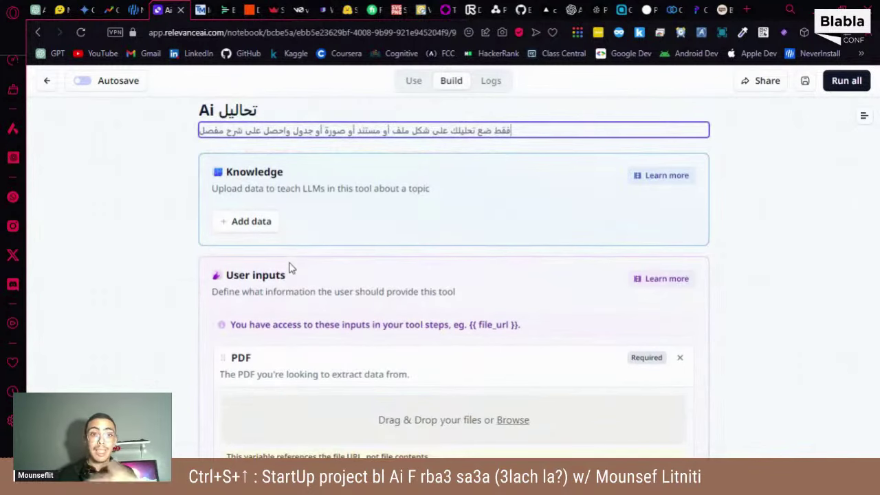
scroll(289, 268, down, 3)
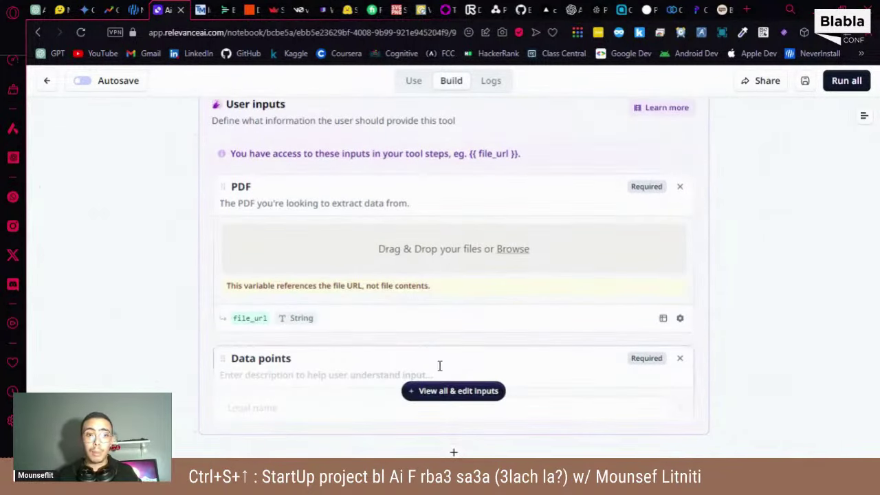
click(464, 396)
click(680, 359)
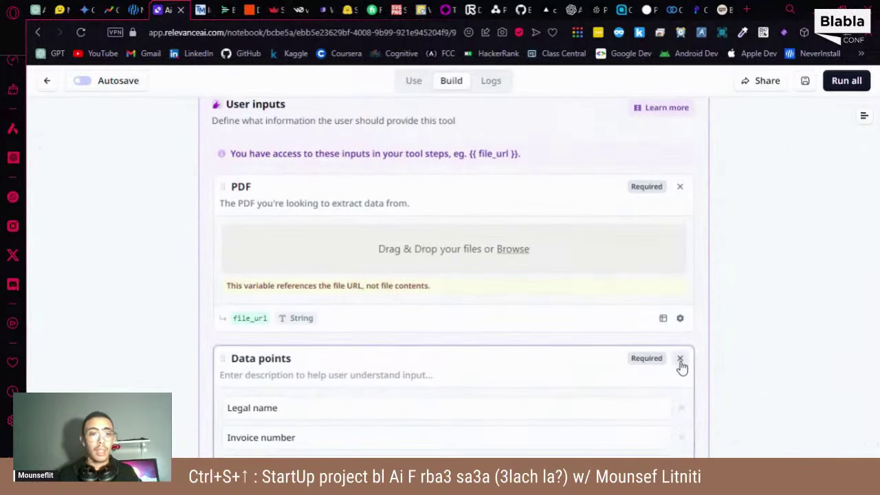
scroll(681, 364, down, 3)
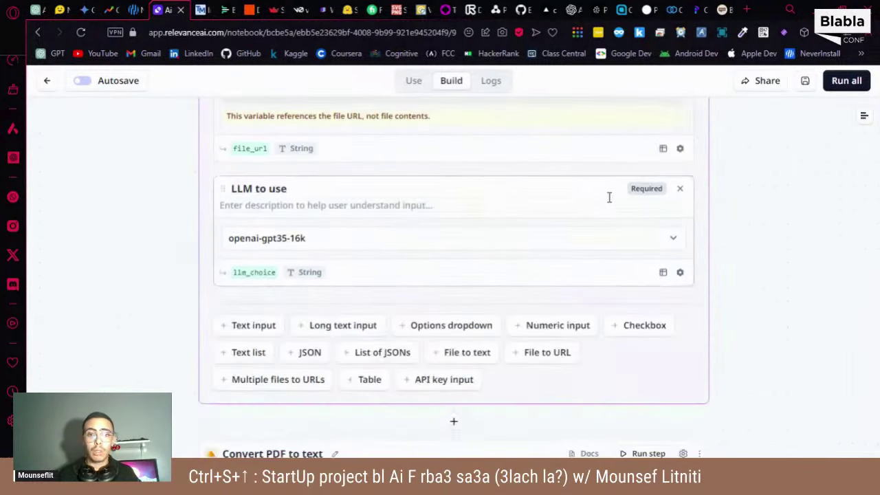
click(681, 194)
scroll(422, 250, up, 3)
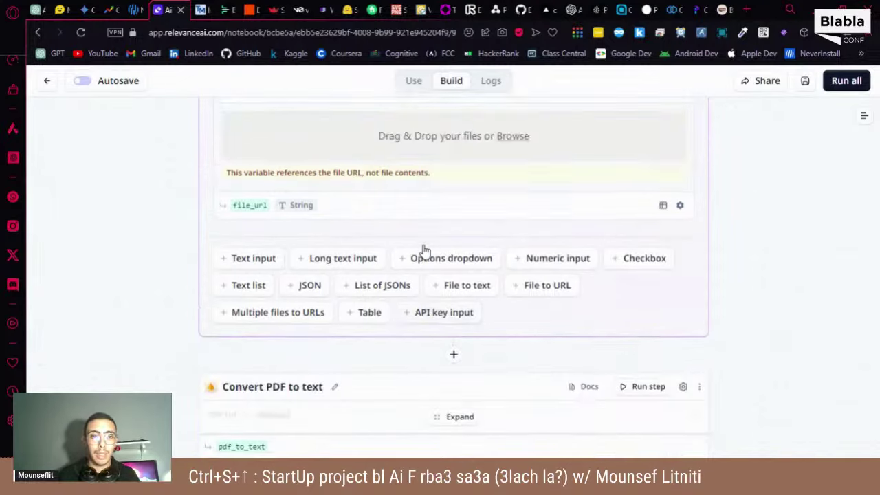
- Add a text input to the user inputs and title it "Question"
scroll(302, 367, down, 1)
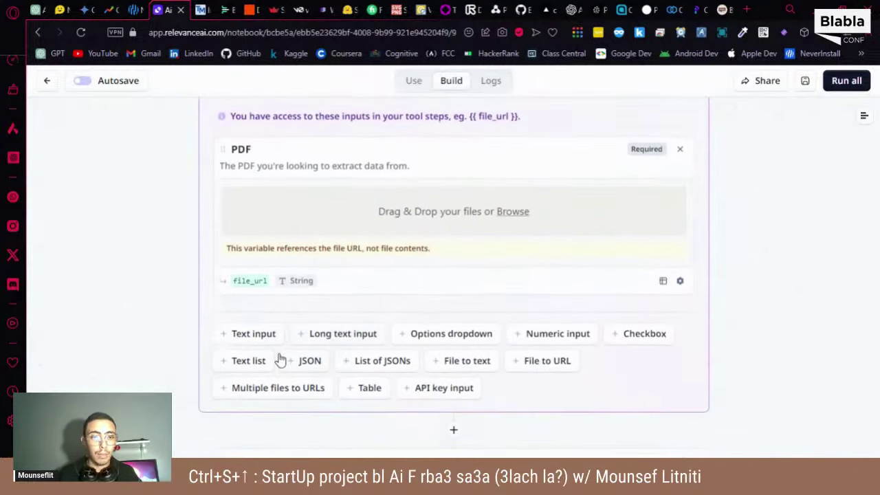
click(249, 335)
click(304, 254)
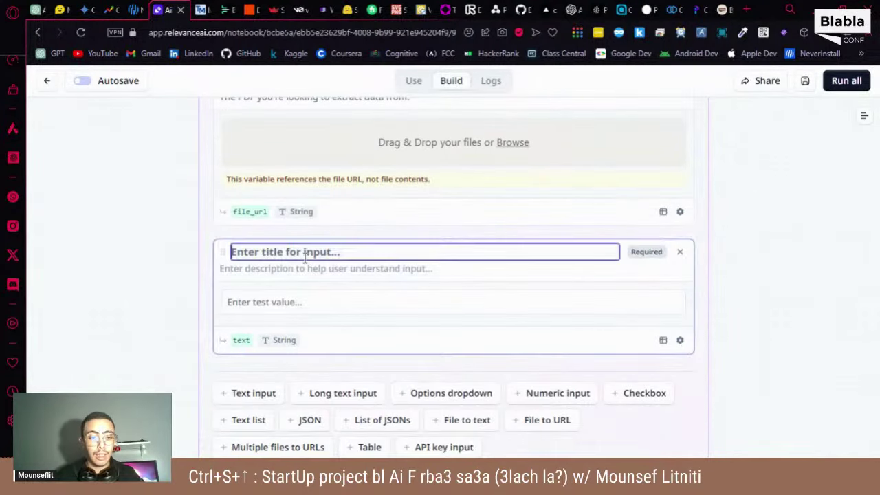
text(G)
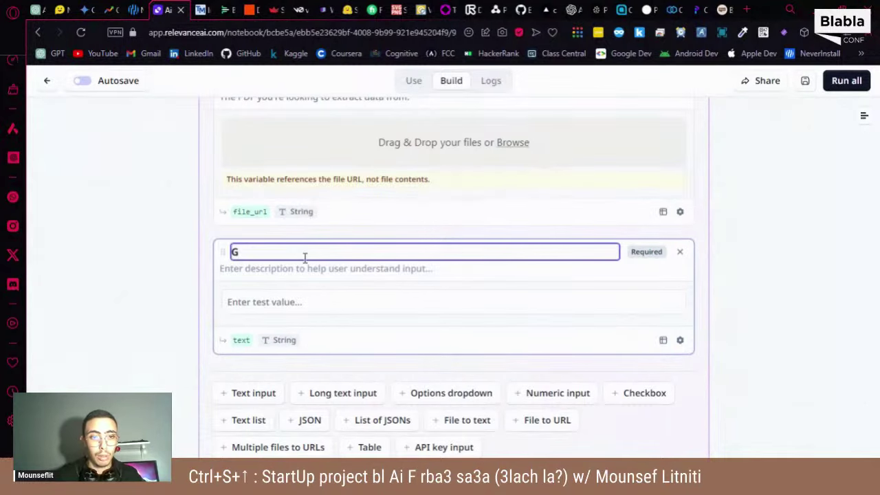
key(BackSpace)
text(Question)
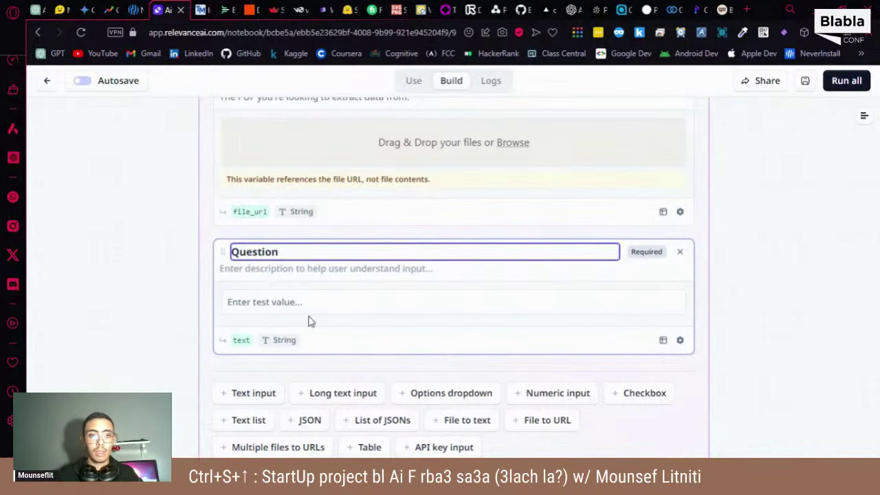
- Add an options dropdown below the Question input and title it "Language"
scroll(402, 350, down, 1)
scroll(390, 185, up, 1)
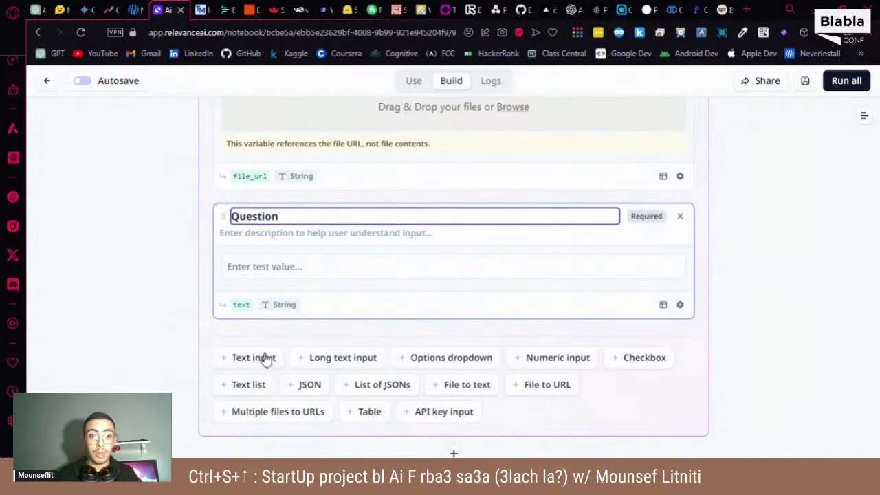
click(428, 357)
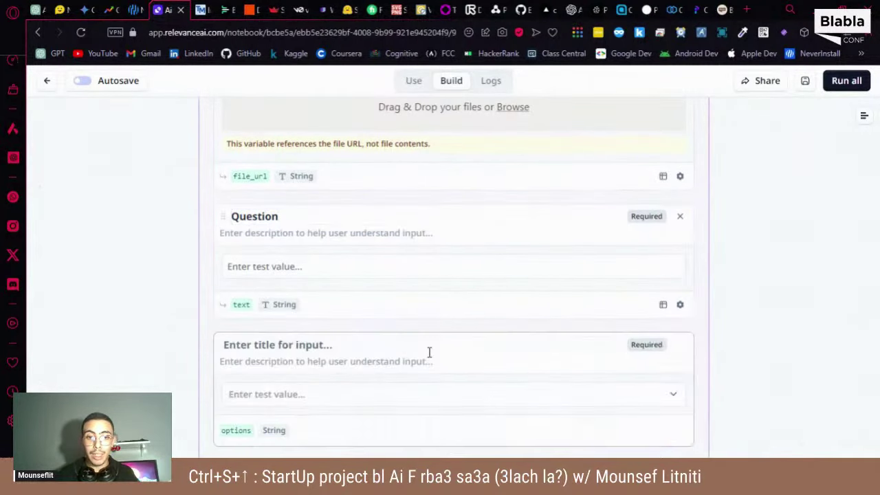
scroll(358, 323, down, 2)
click(309, 297)
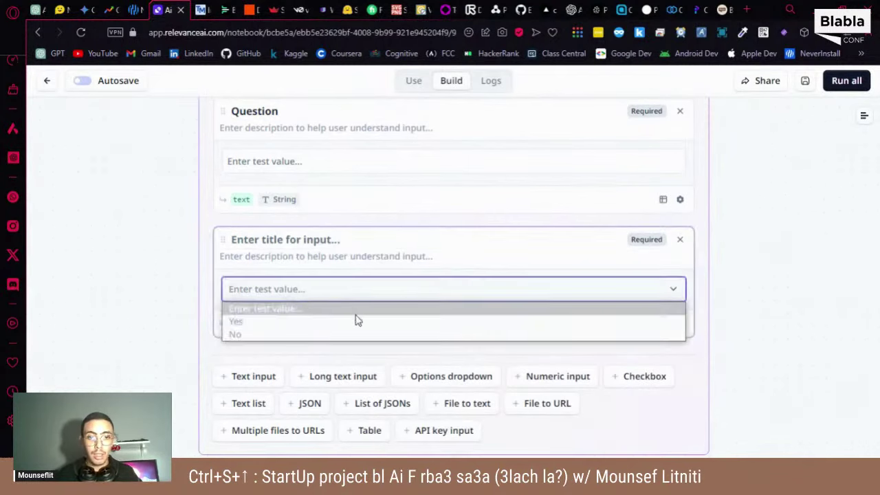
click(485, 239)
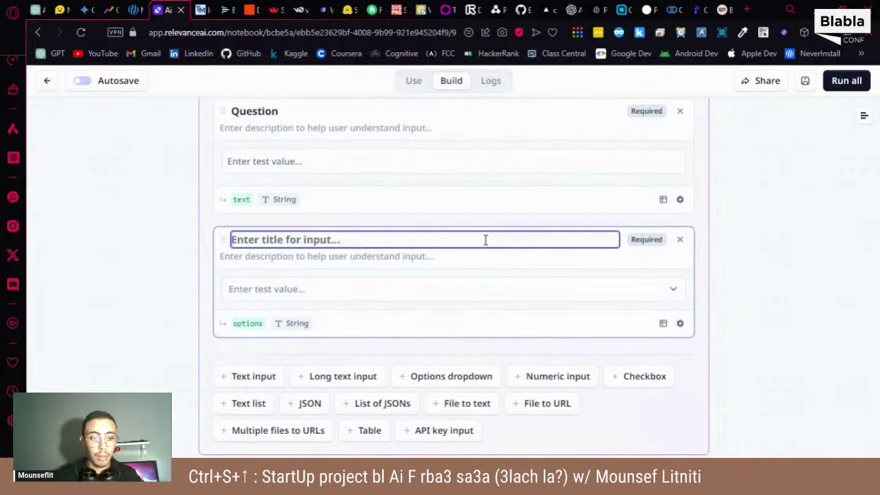
text(Language)
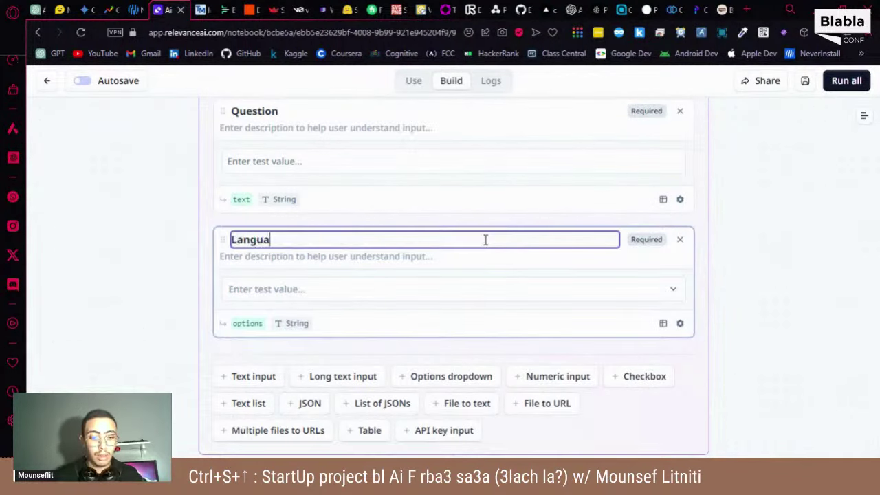
- Set the Language input's dropdown options to Arabic, English and French
click(680, 323)
click(646, 243)
key(BackSpace)
text(Arabic)
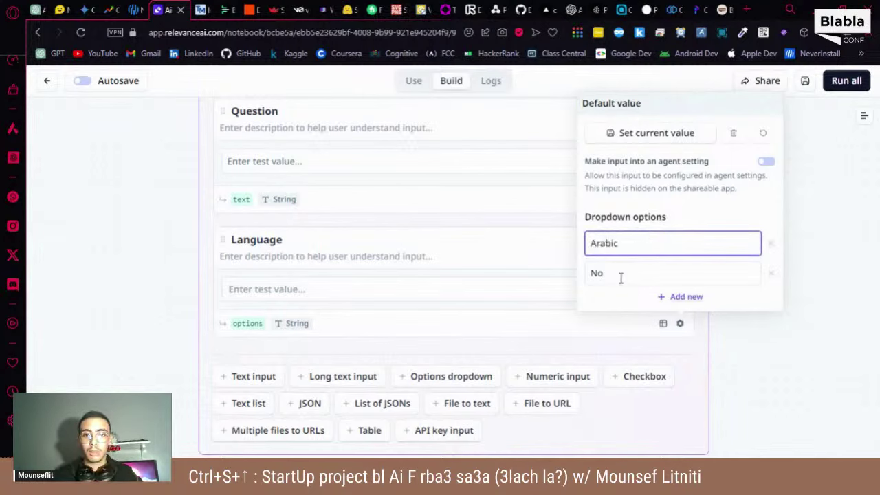
click(617, 282)
key(BackSpace)
text(English)
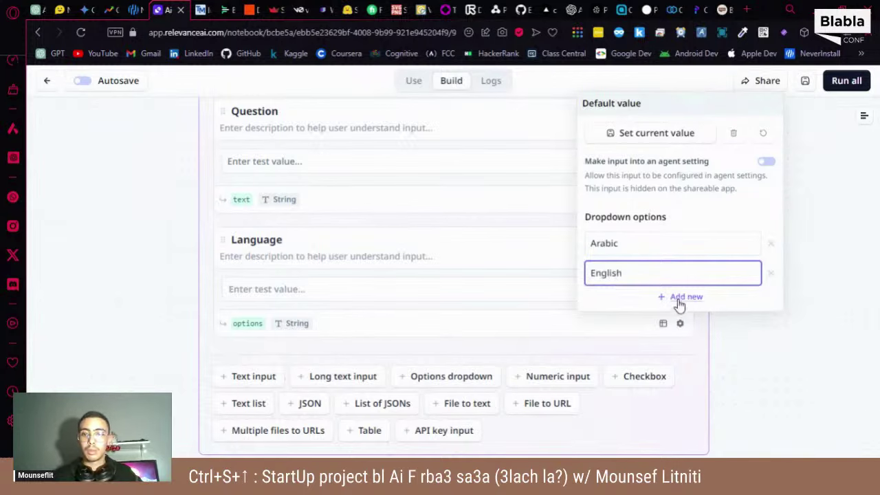
click(679, 301)
text(French)
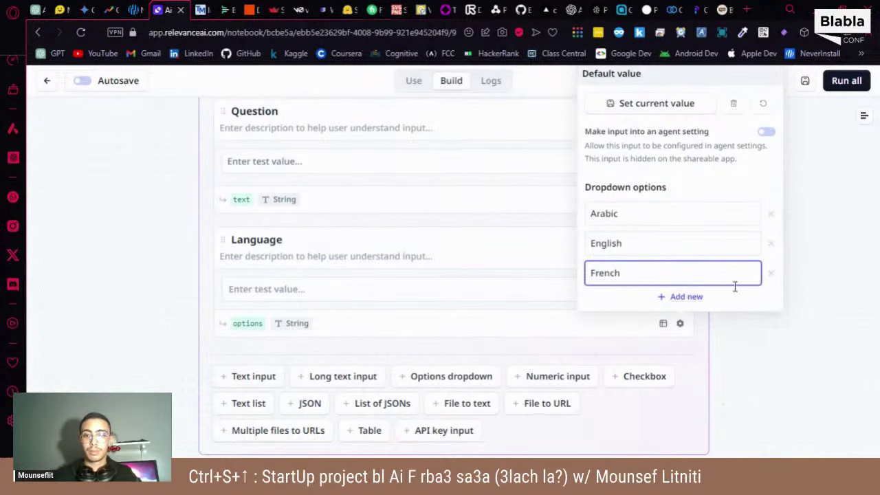
click(797, 317)
- Expand the "Convert PDF to text" step and check which variable feeds its PDF Url
scroll(589, 270, up, 1)
scroll(590, 269, up, 5)
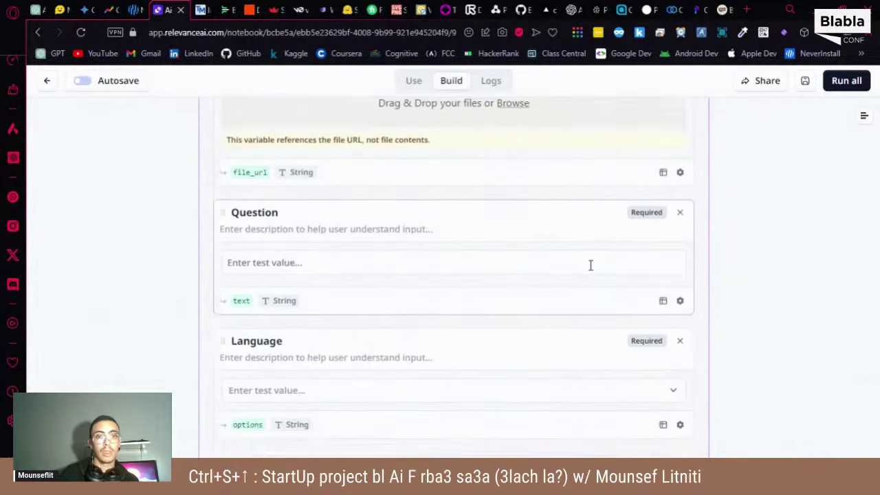
scroll(589, 270, down, 15)
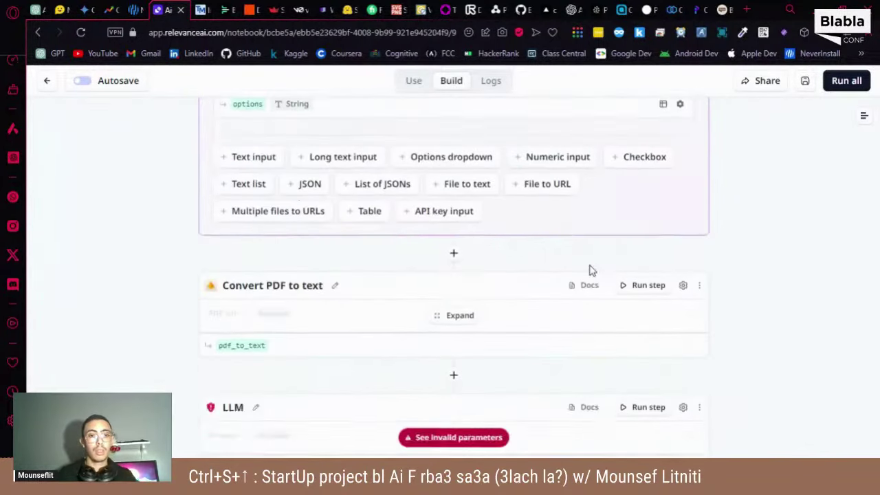
scroll(440, 199, up, 3)
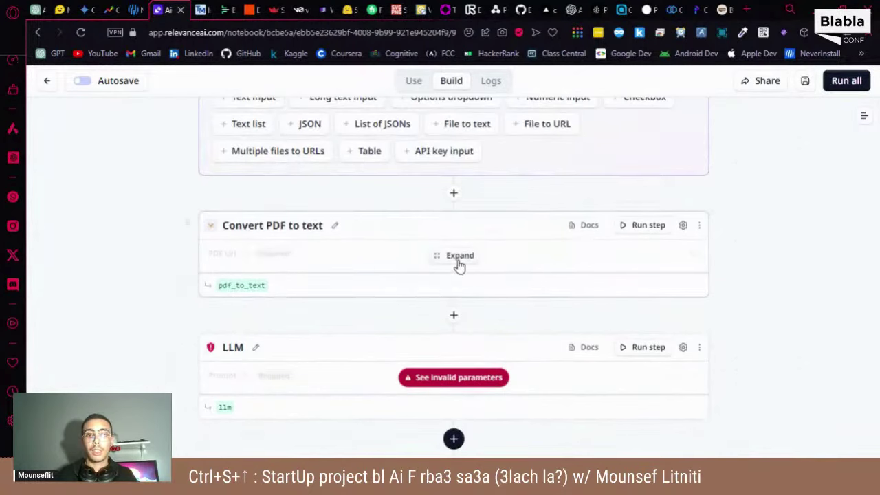
click(460, 261)
scroll(465, 363, down, 3)
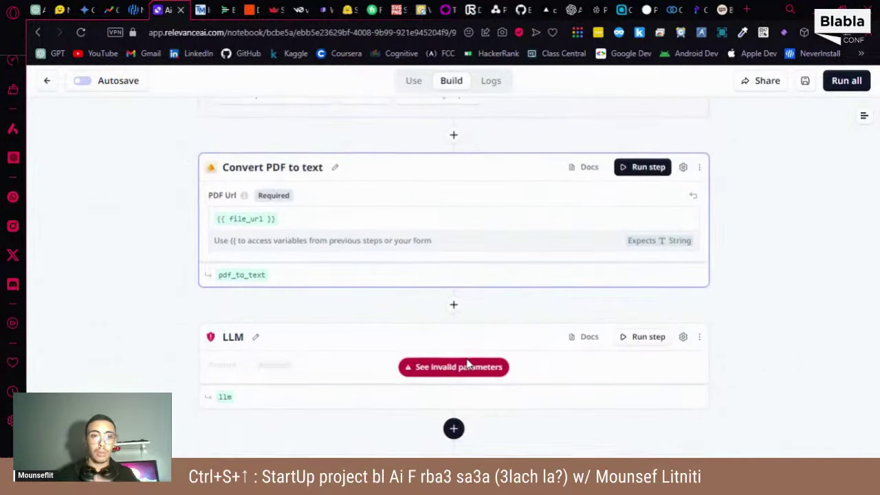
scroll(465, 363, down, 5)
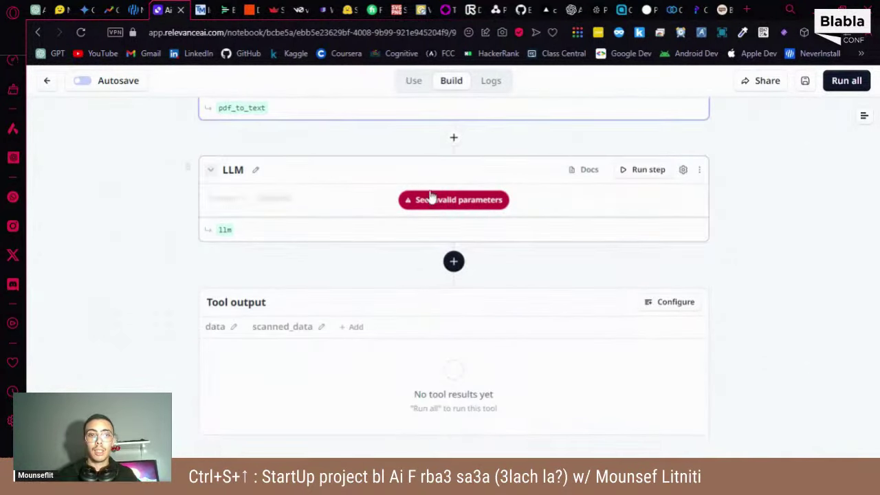
- Open the LLM step's invalid parameters and clear the template's entire extraction prompt
click(431, 200)
scroll(393, 351, down, 2)
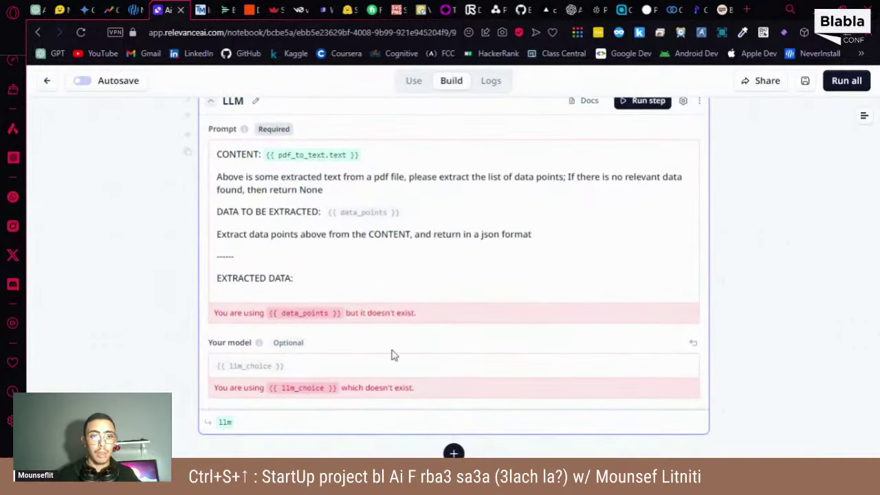
drag(328, 275, 212, 150)
key(BackSpace)
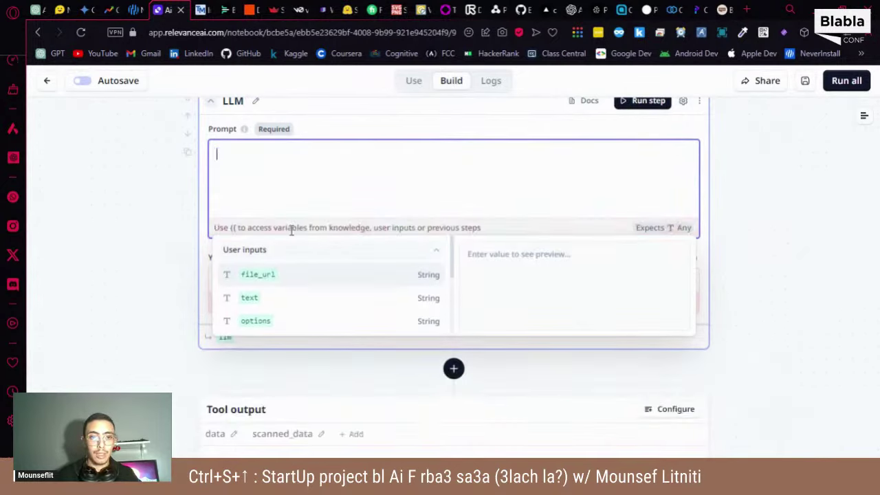
click(122, 279)
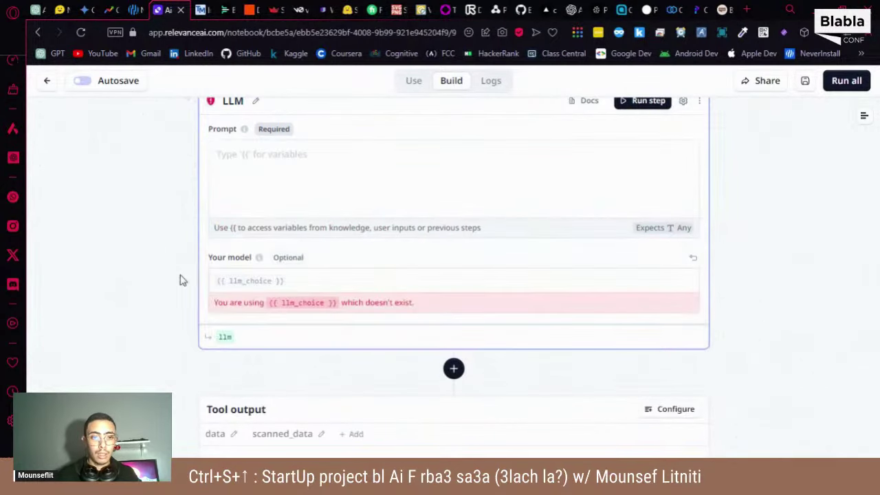
- Replace the LLM step's missing llm_choice model variable with the GPT 3.5 16k (OpenAI) model
click(347, 283)
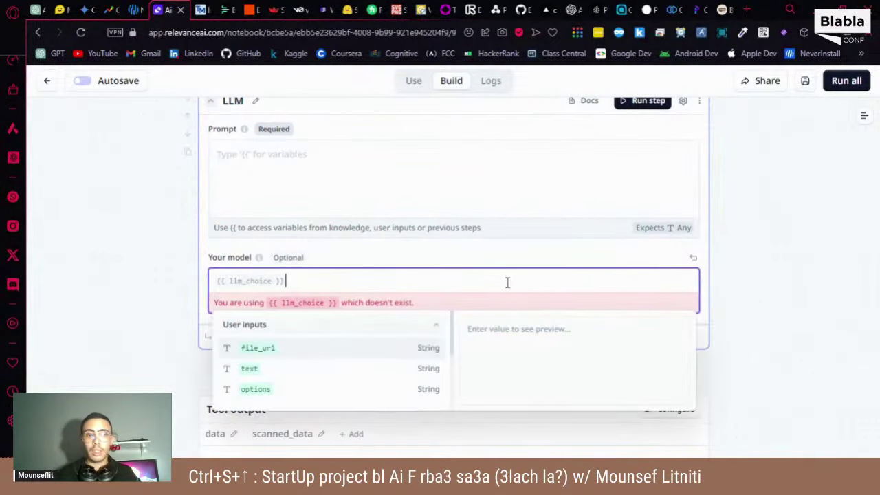
click(693, 258)
click(357, 295)
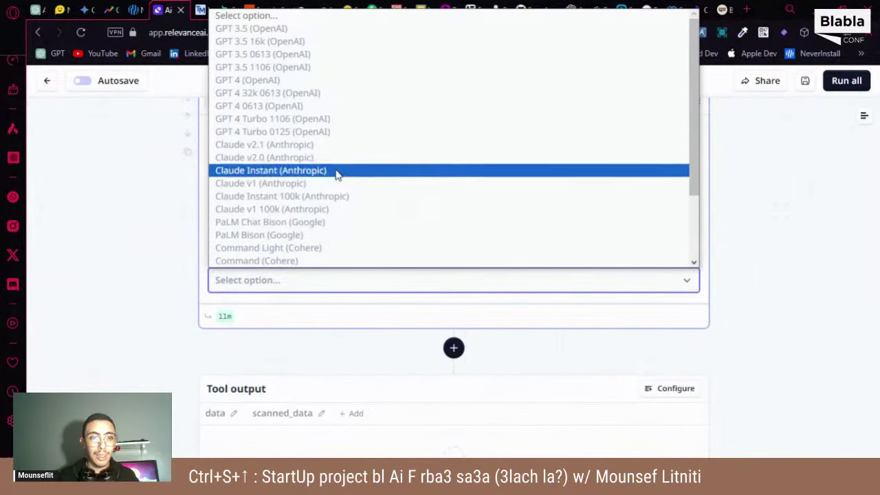
scroll(323, 226, down, 1)
scroll(320, 228, down, 1)
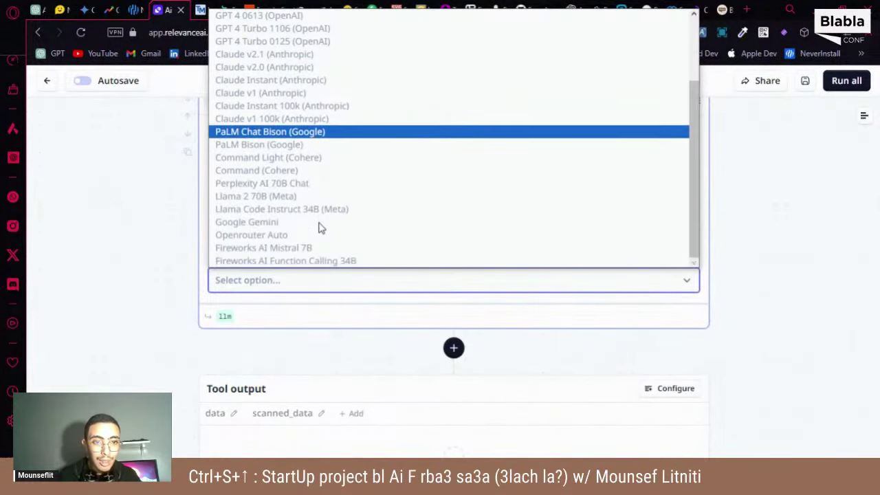
scroll(313, 192, up, 2)
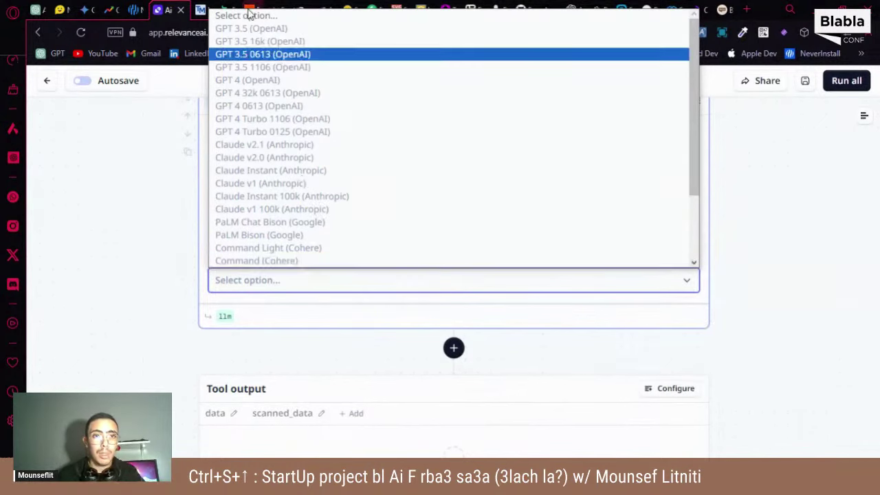
click(257, 43)
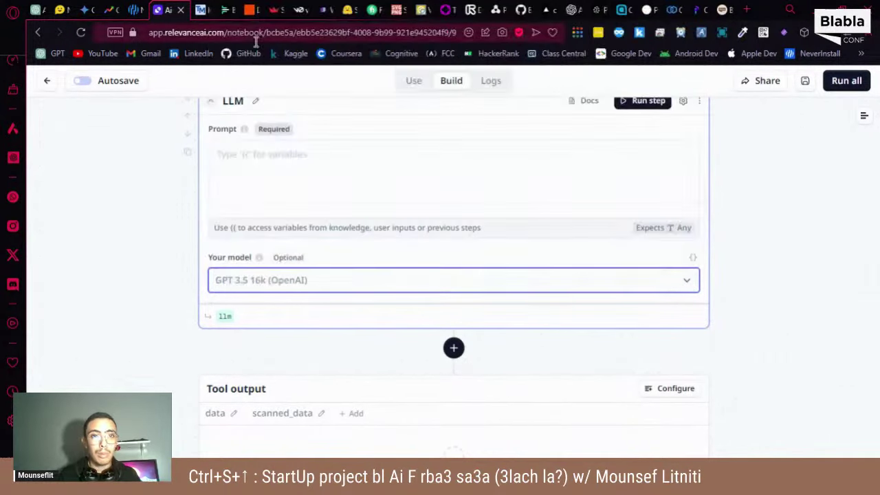
- Fill the LLM prompt with the saved medical report explainer text from the clipboard history, beginning "Data: {{pdf_to_text.text}}"
scroll(348, 428, down, 1)
scroll(348, 428, up, 3)
click(275, 292)
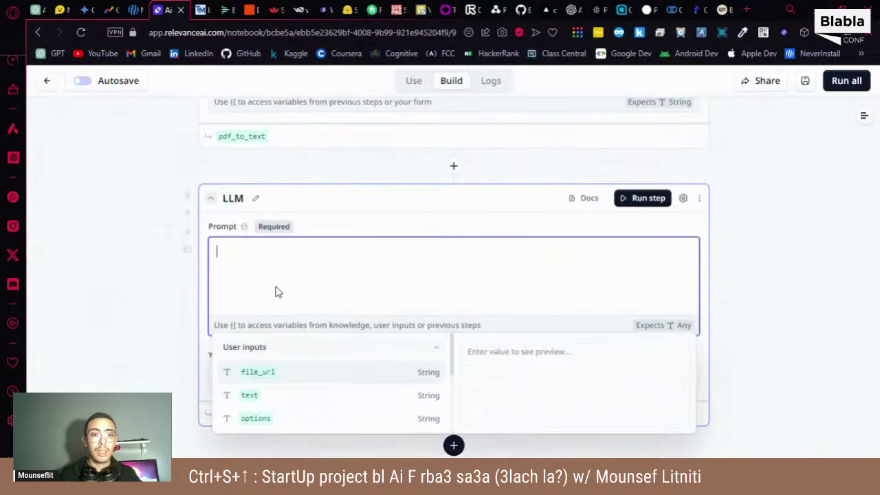
key(super+v)
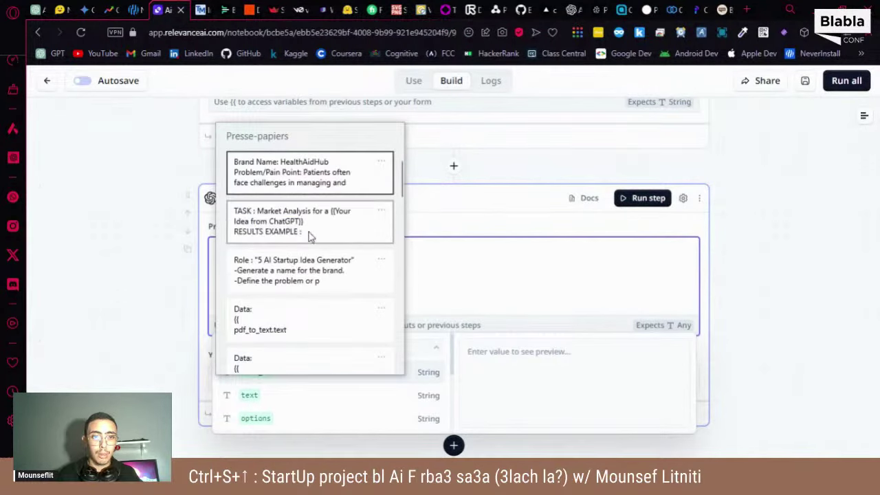
scroll(310, 234, down, 8)
scroll(311, 234, up, 6)
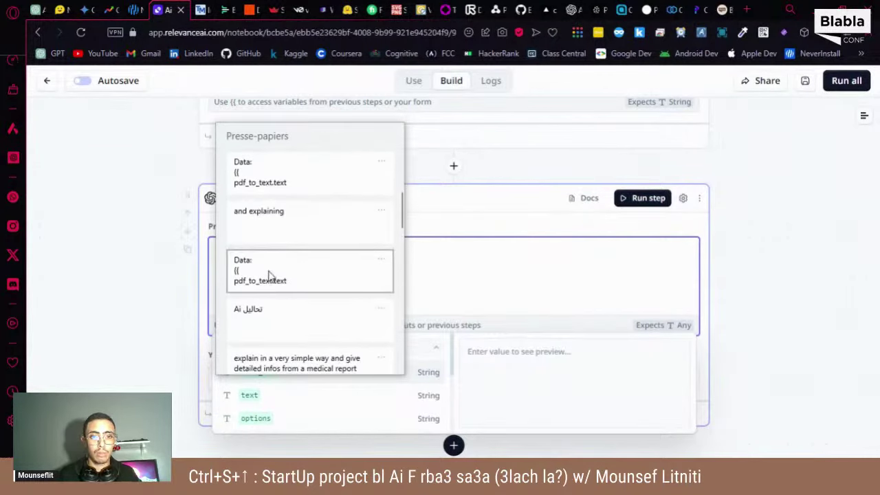
scroll(273, 210, up, 3)
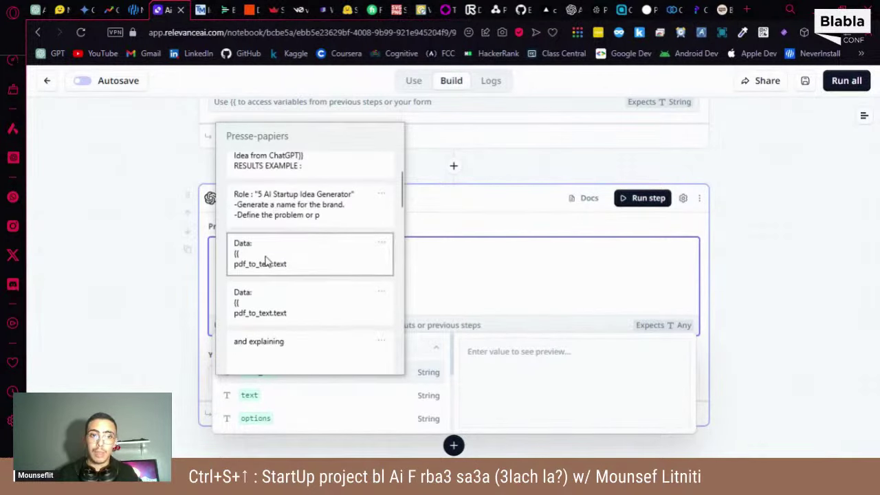
click(268, 262)
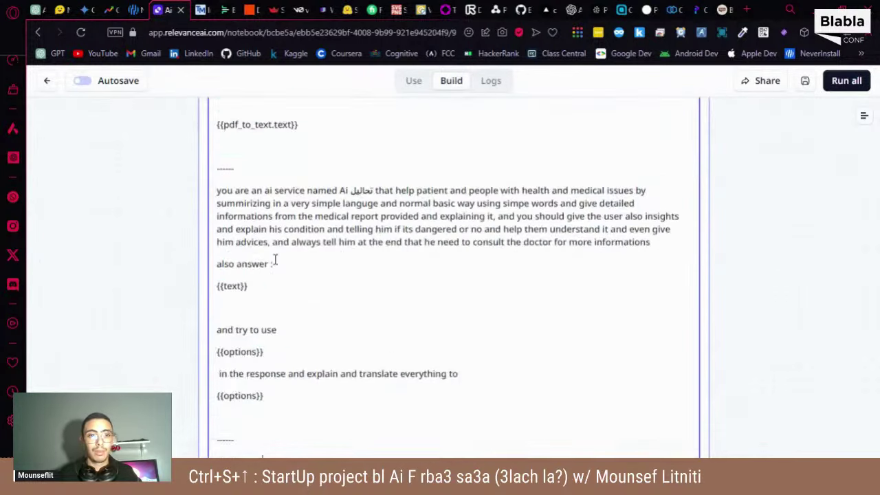
- Review the pasted LLM prompt, checking its instructions and the pdf_to_text.text, text and options variables
scroll(298, 294, up, 2)
scroll(298, 295, down, 1)
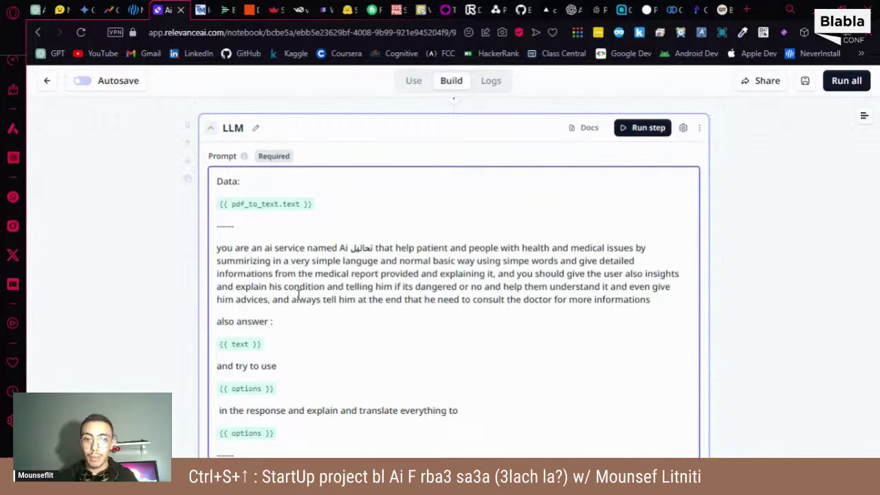
drag(328, 207, 213, 210)
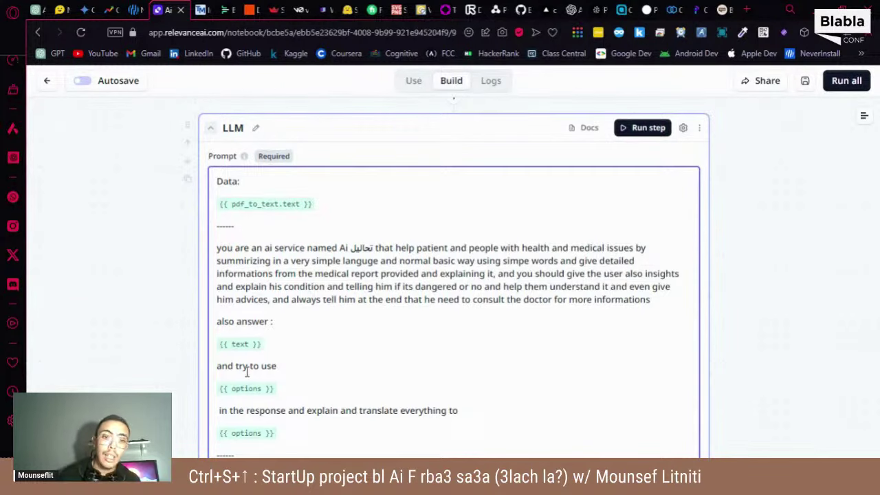
scroll(325, 387, down, 1)
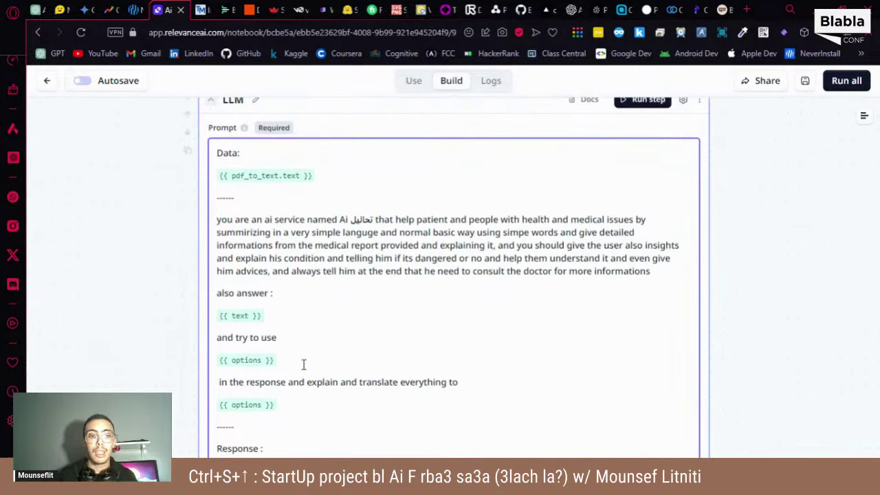
scroll(303, 365, down, 2)
scroll(397, 339, down, 1)
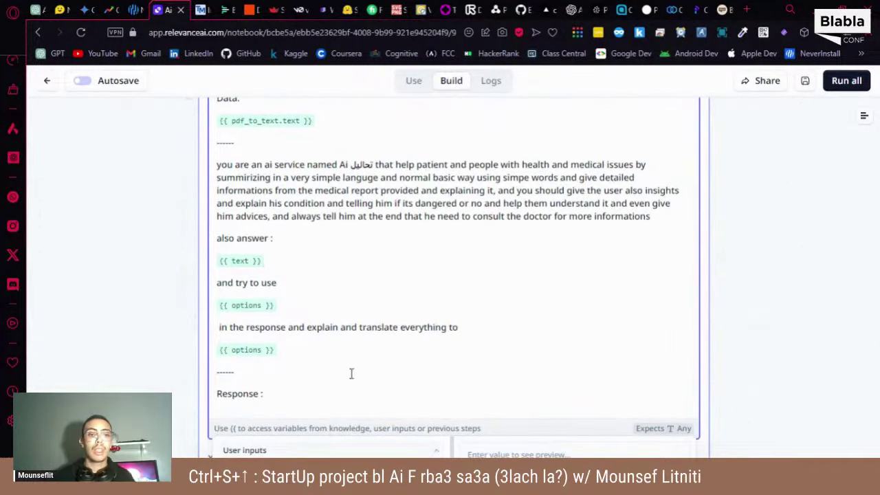
scroll(351, 371, down, 2)
scroll(477, 379, up, 4)
scroll(506, 385, down, 5)
click(138, 305)
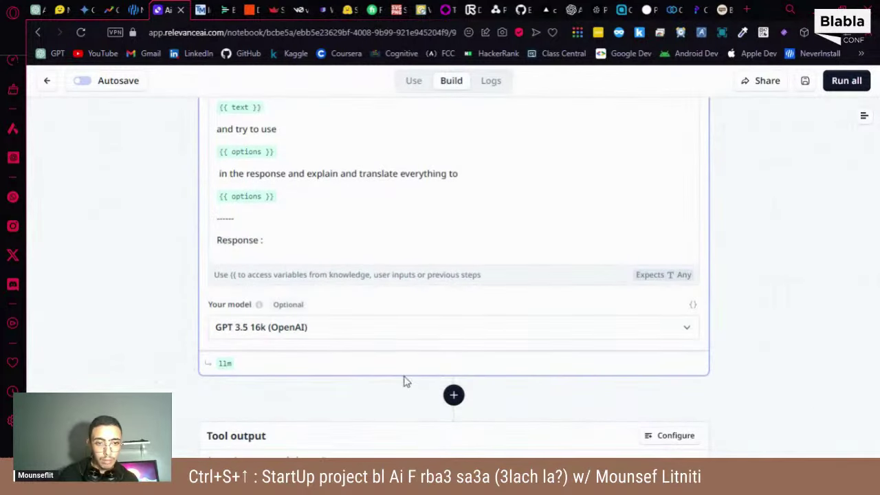
- Save the customised tool
scroll(399, 340, down, 3)
scroll(599, 196, up, 10)
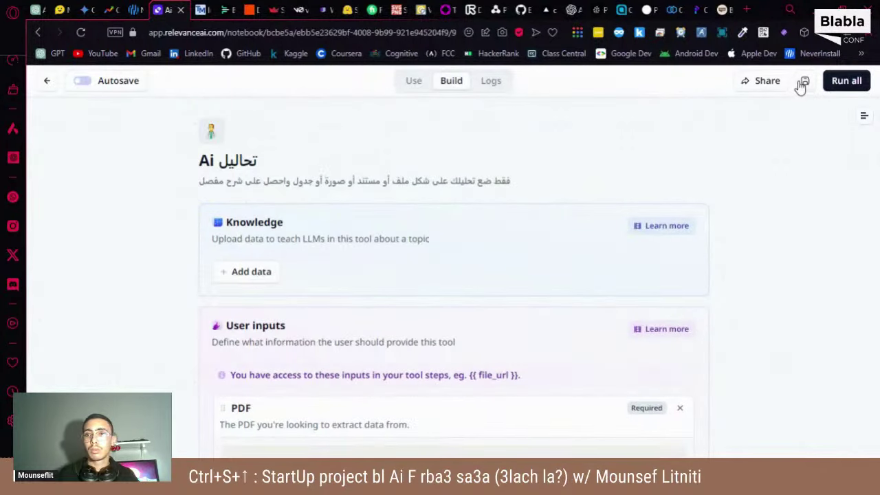
click(805, 80)
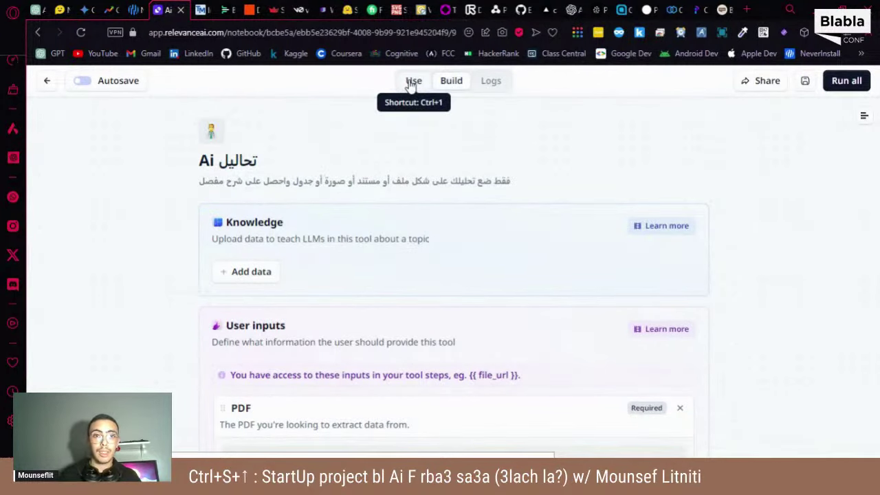
- Open the tool's shareable app view and enable its embeddable and shareable link
click(413, 82)
scroll(433, 275, down, 2)
scroll(426, 299, up, 2)
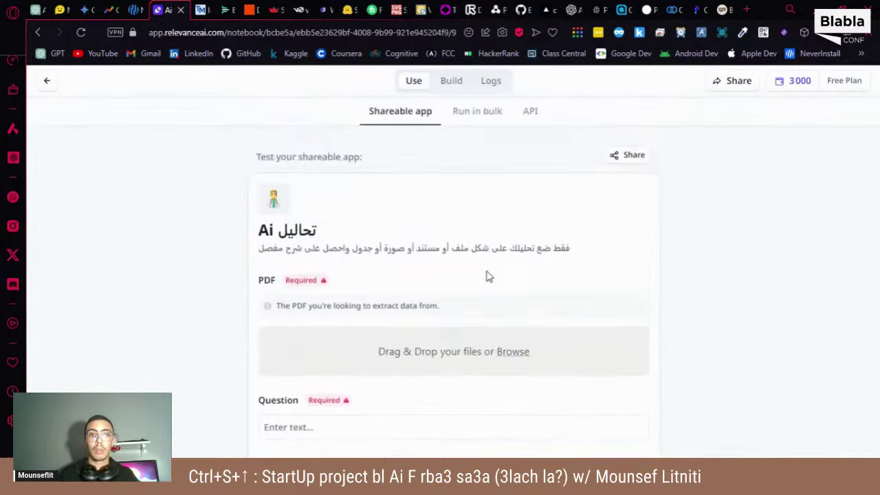
click(629, 155)
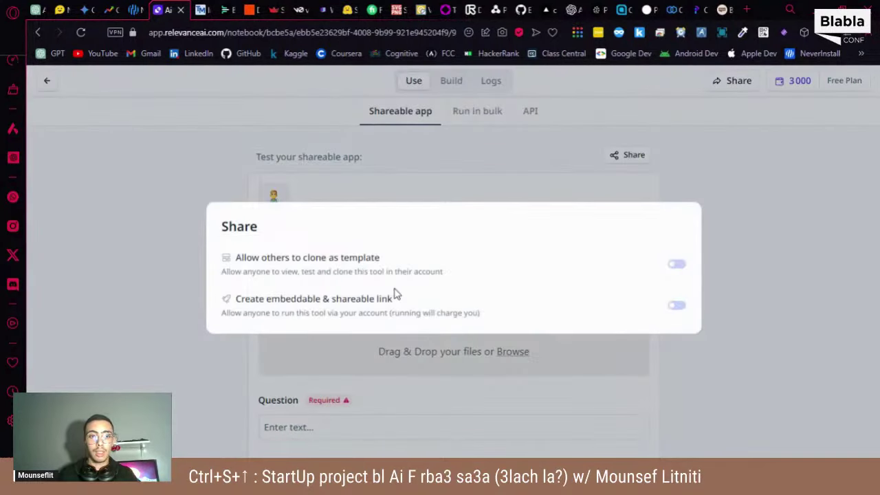
click(674, 308)
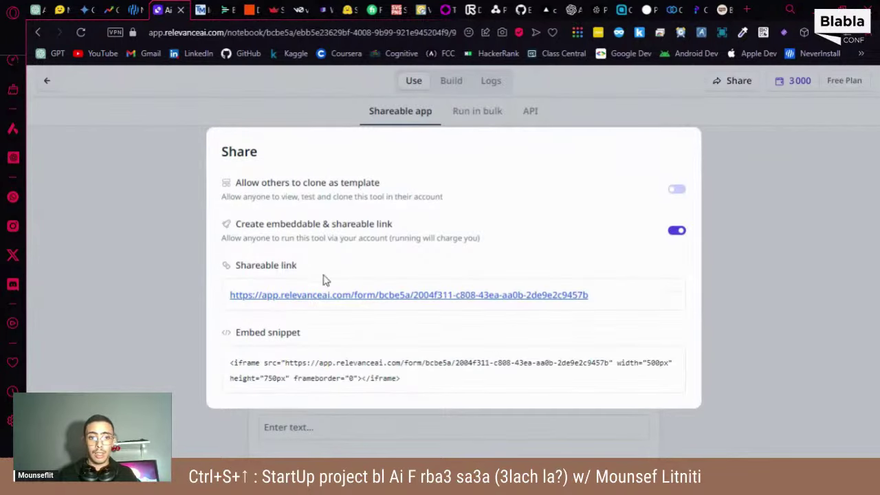
click(751, 371)
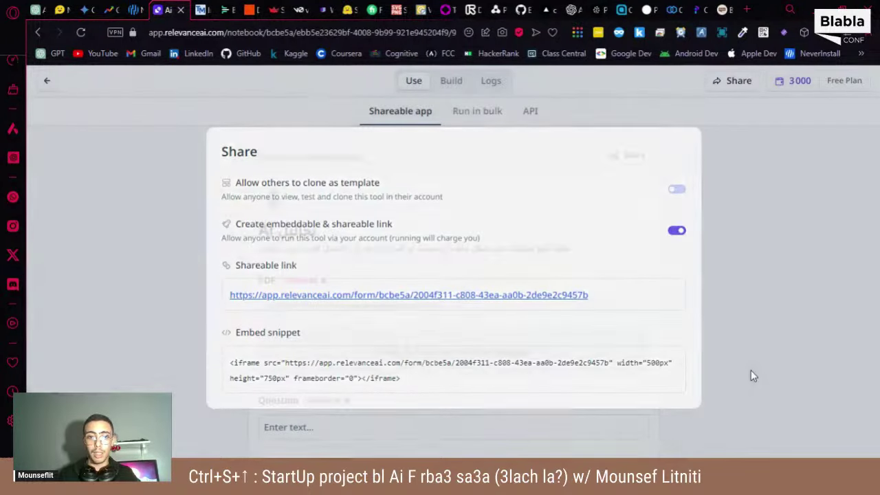
- Upload a.pdf from the rapport folder as the app's PDF input
scroll(318, 267, down, 2)
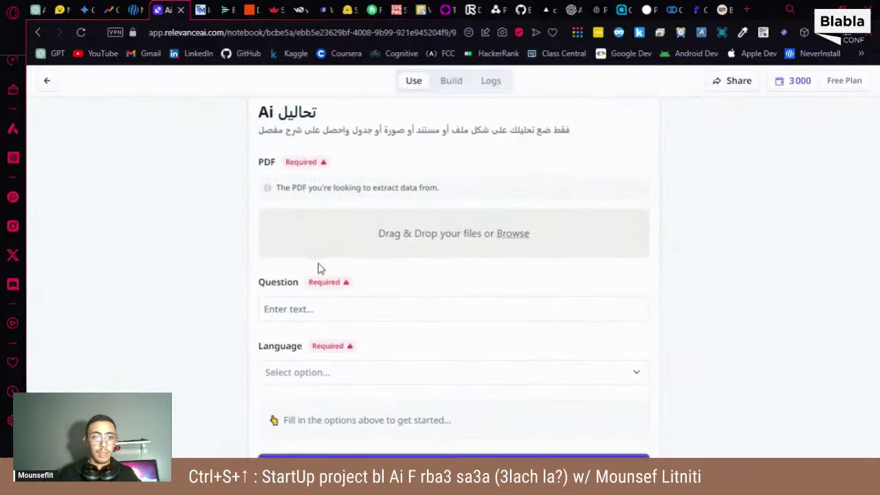
click(521, 235)
click(377, 370)
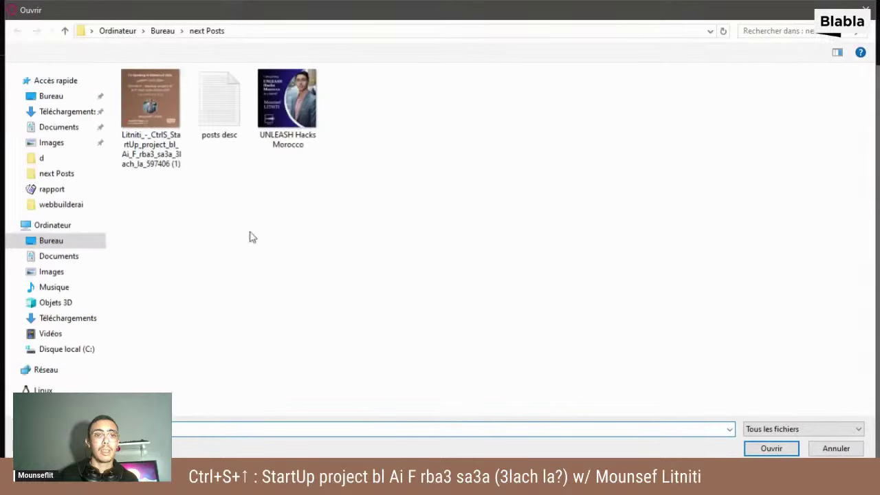
click(51, 189)
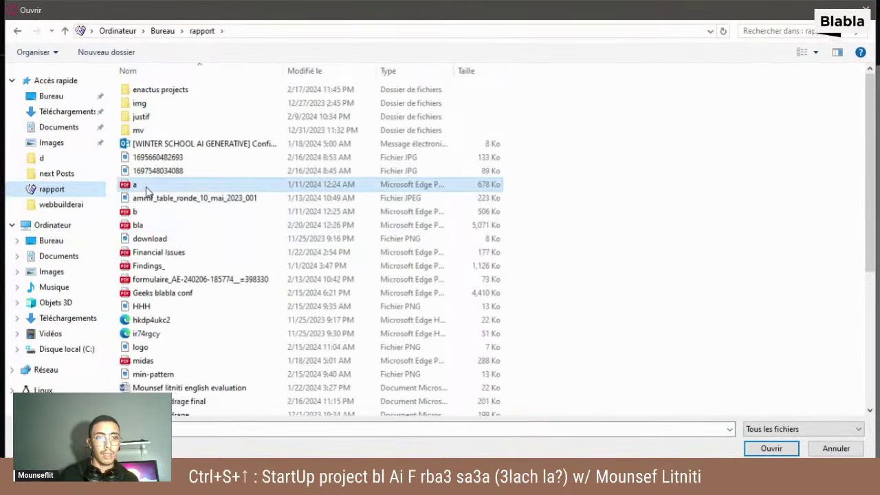
double_click(146, 185)
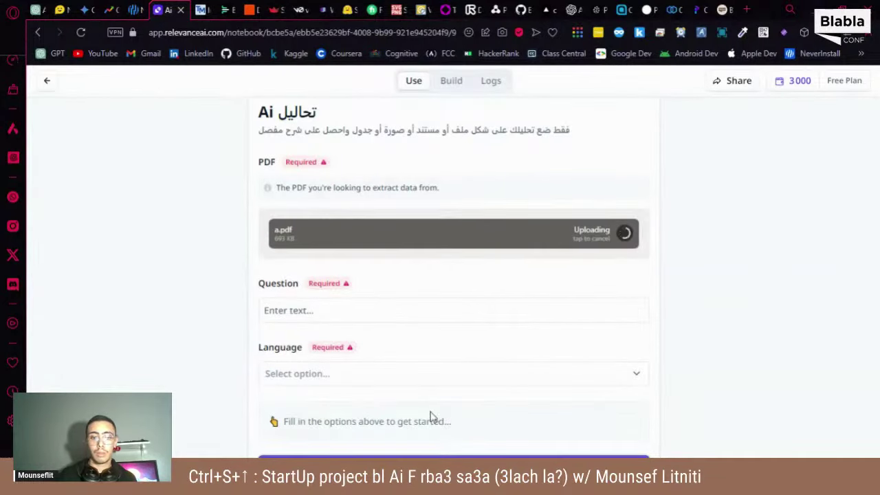
- Open a.pdf from the rapport folder and look over the ultrasound report's header, findings and conclusion
mouse_move(266, 484)
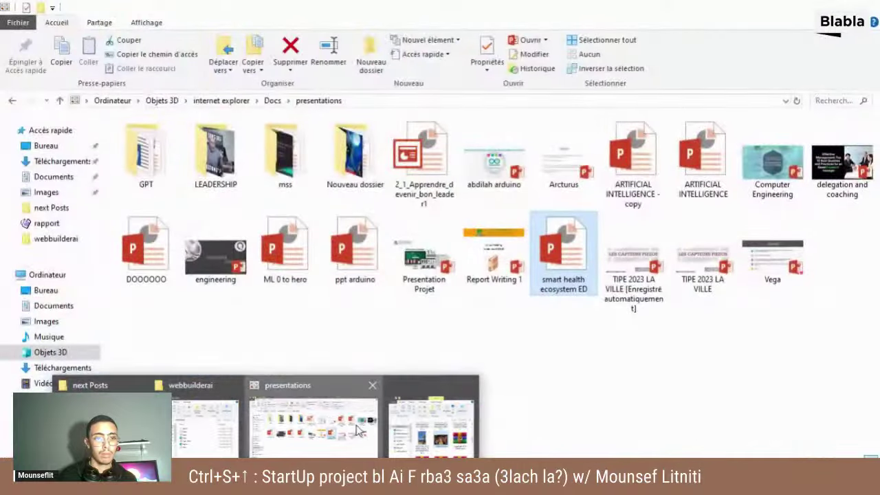
click(288, 395)
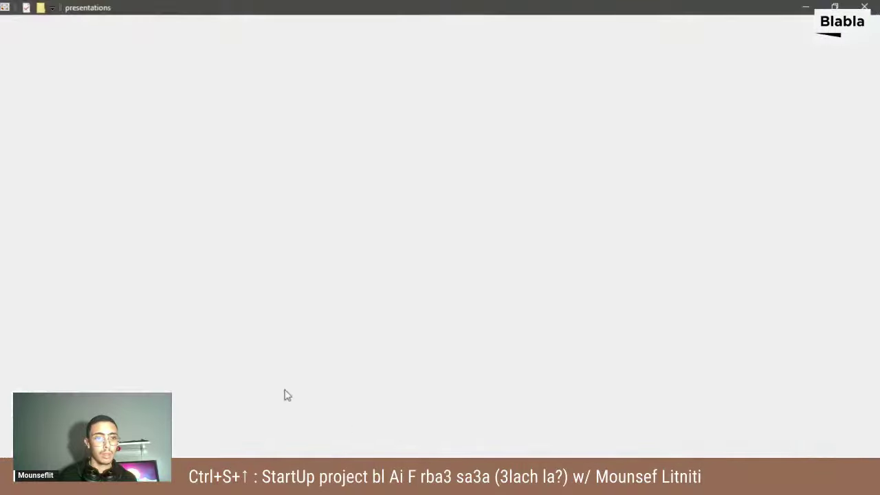
click(48, 238)
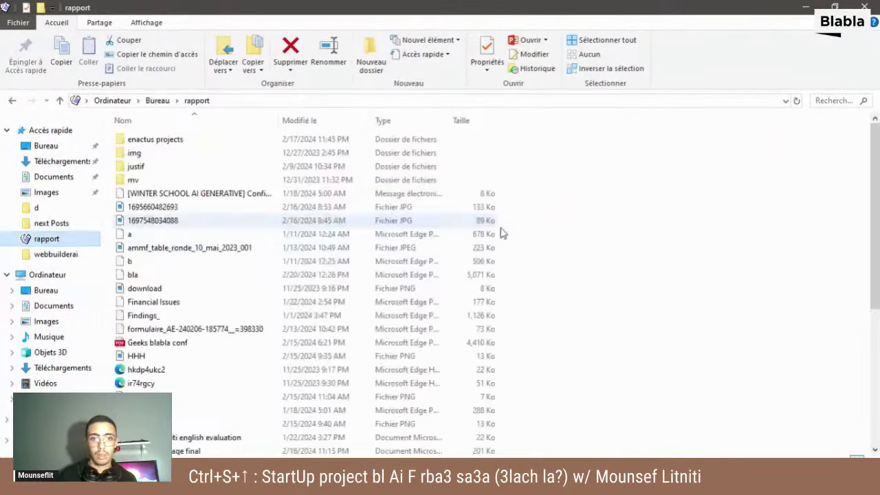
click(153, 235)
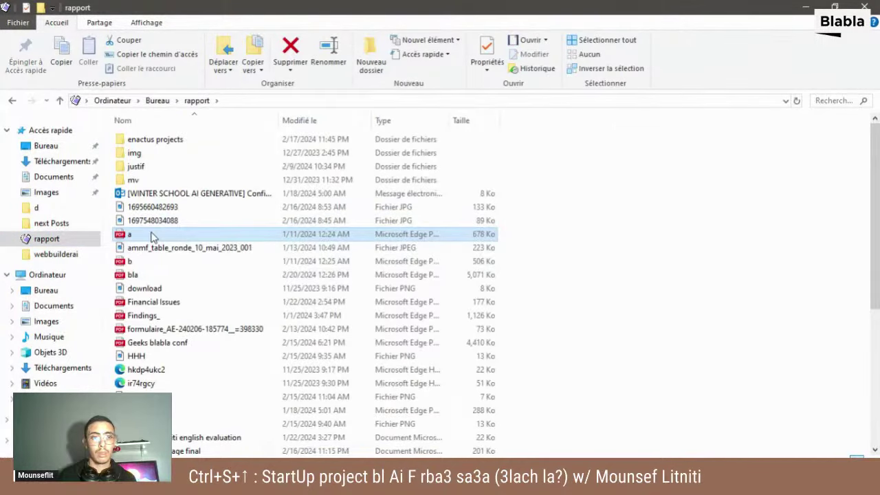
double_click(153, 235)
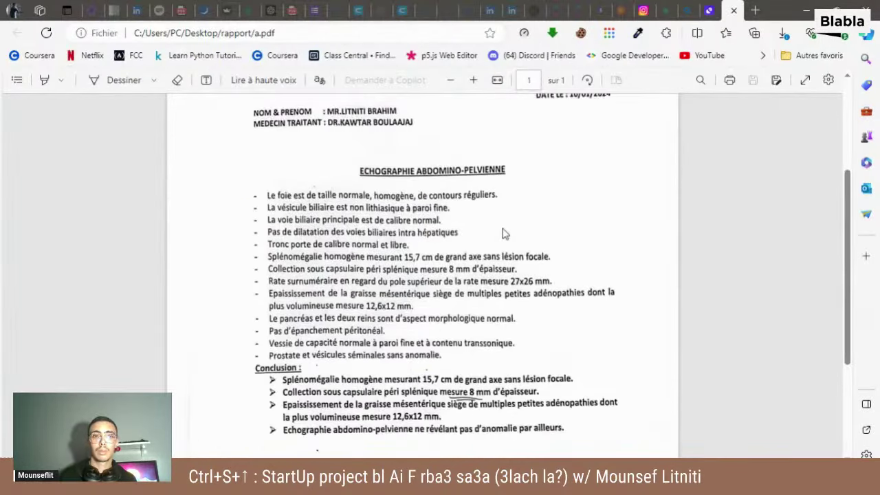
scroll(503, 233, down, 3)
scroll(503, 233, up, 6)
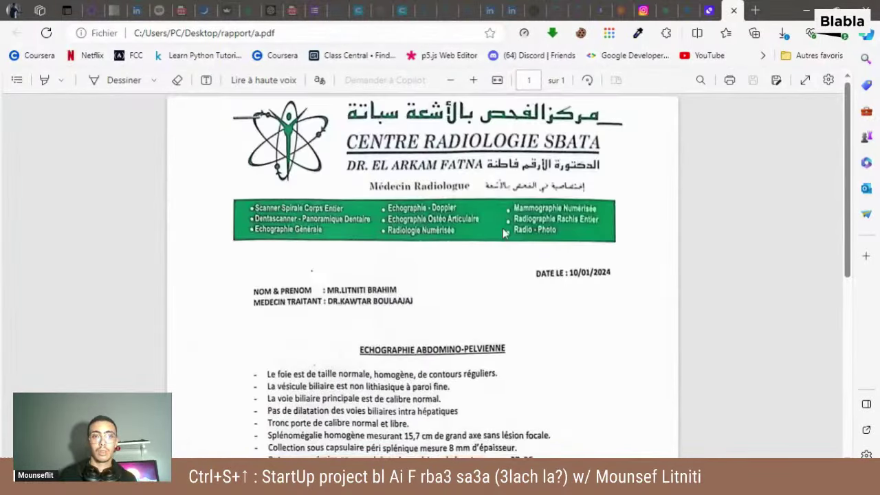
scroll(503, 228, down, 6)
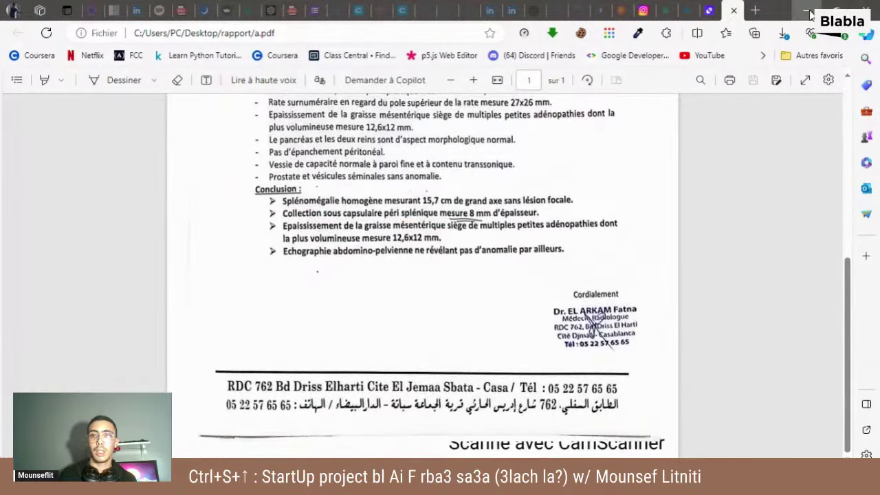
click(809, 11)
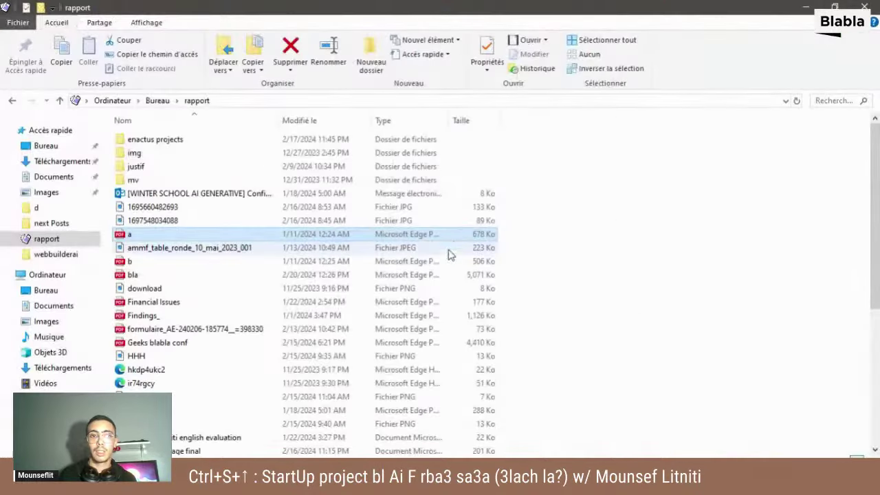
click(804, 7)
- Enter "Explain" as the question, choose Arabic as the language, and run the tool on the uploaded PDF
scroll(406, 373, down, 1)
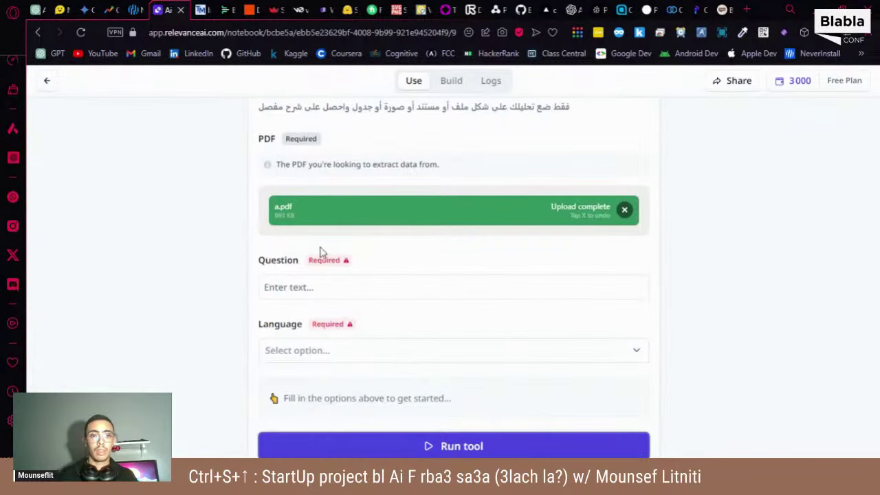
scroll(398, 313, down, 1)
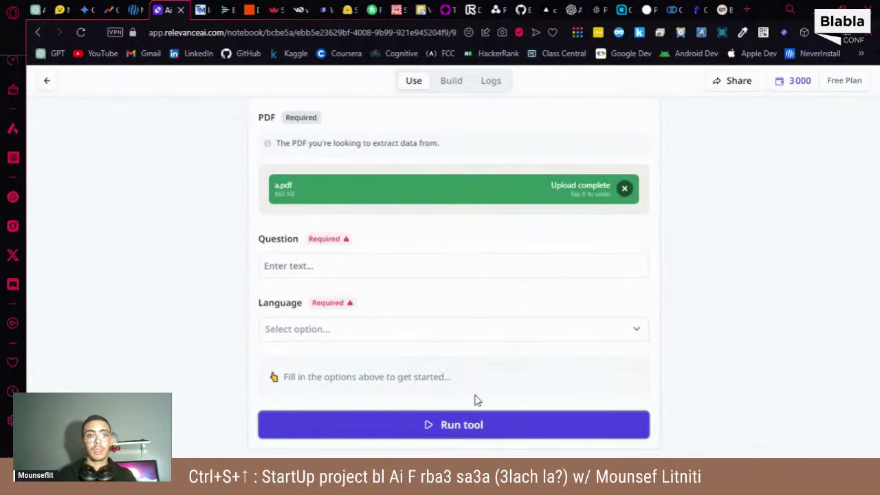
click(346, 267)
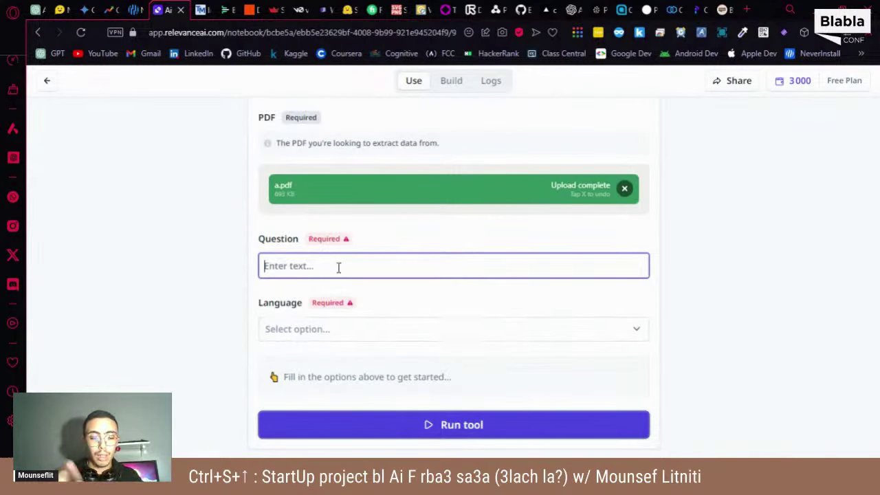
text(Explain)
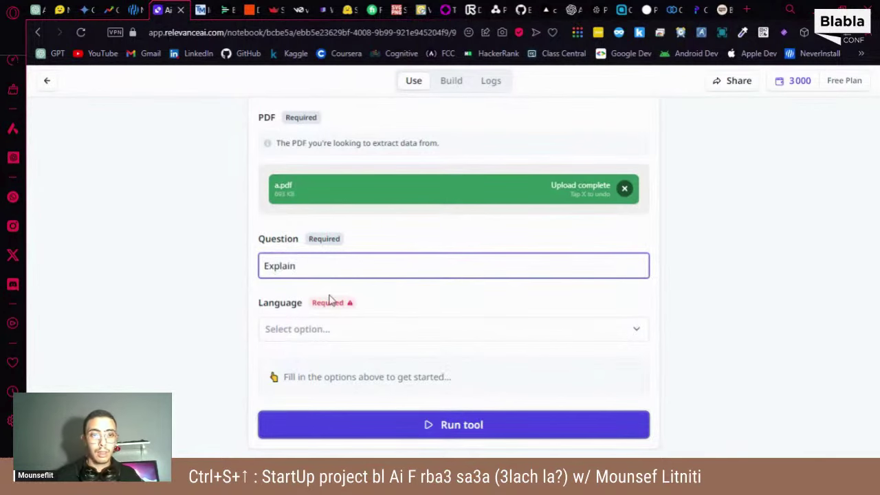
click(310, 330)
click(294, 362)
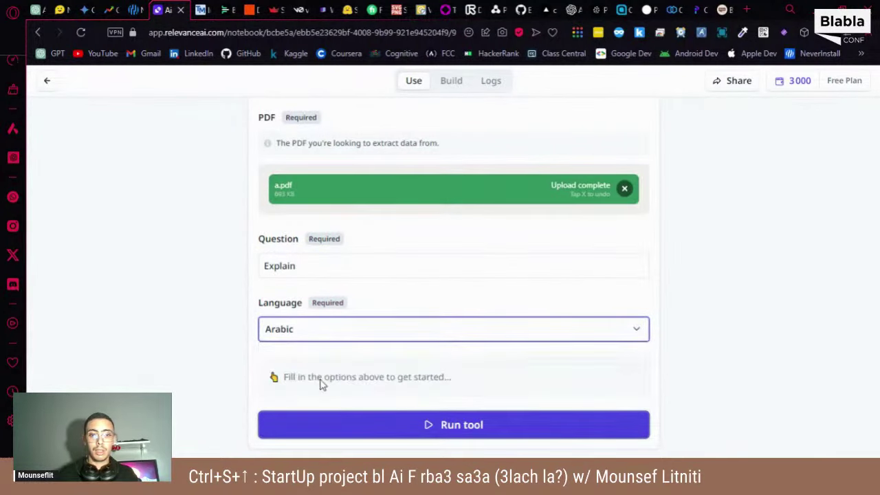
click(377, 424)
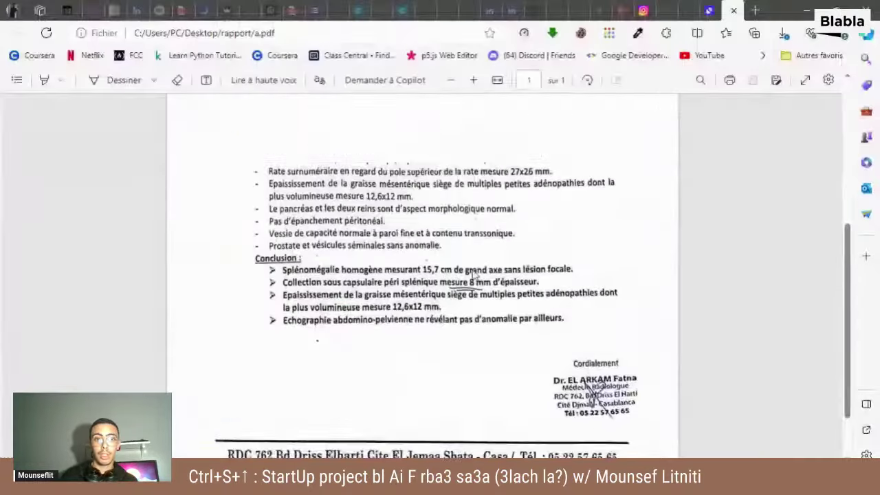
- Reread the findings and conclusion in the a.pdf report, and return to the running Relevance AI tool
click(354, 402)
scroll(471, 275, up, 1)
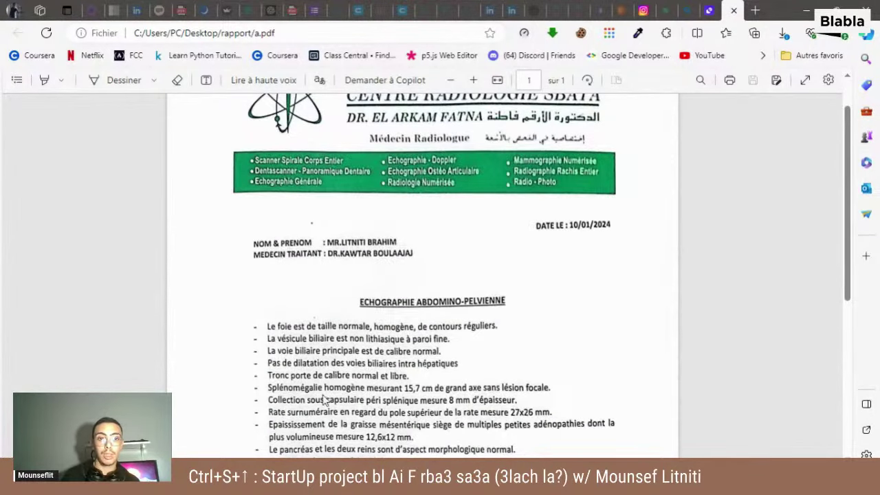
scroll(595, 314, down, 5)
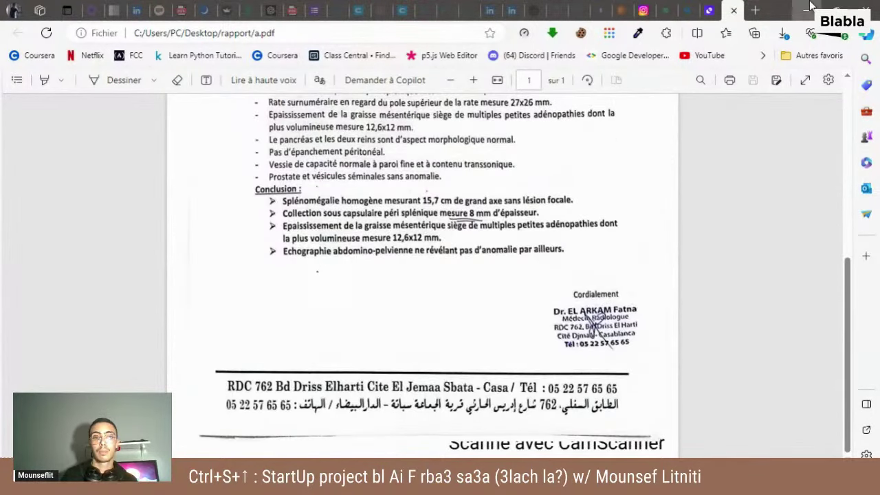
key(alt+Tab)
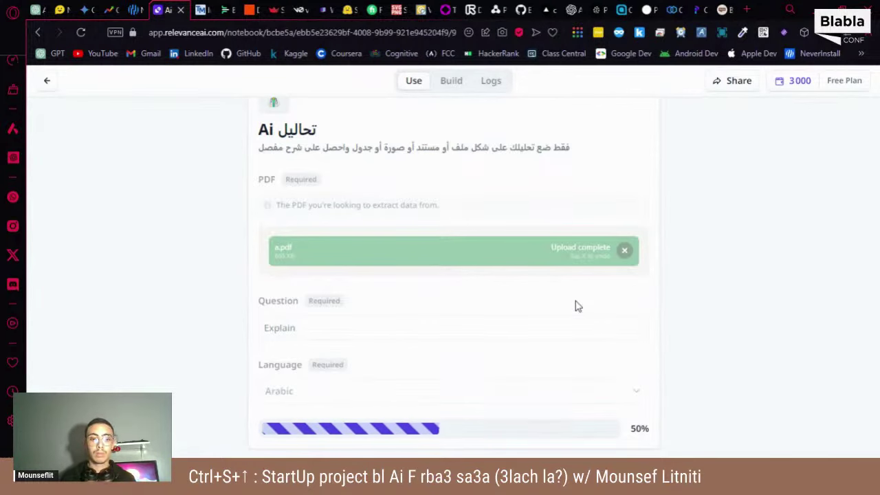
mouse_move(360, 485)
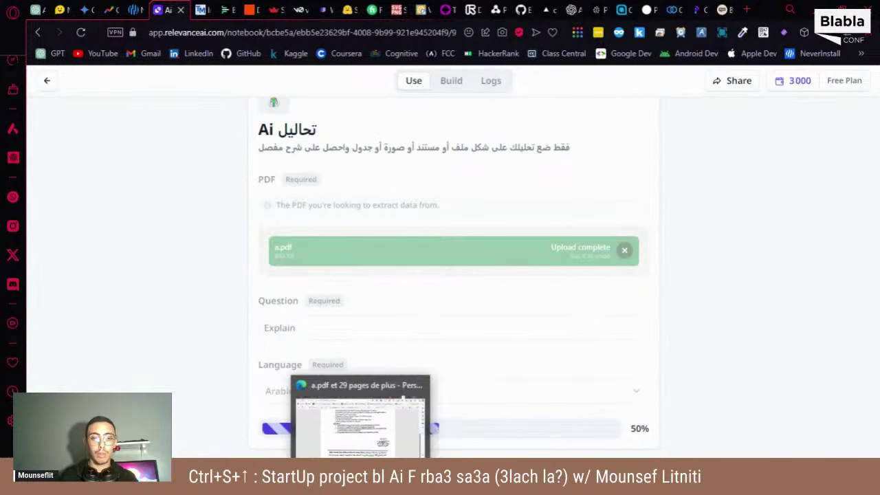
click(392, 485)
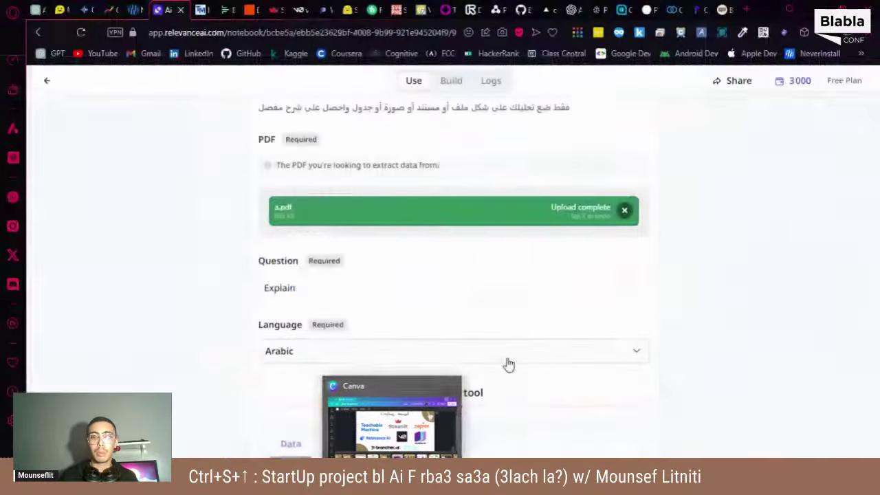
- Expand the full Arabic explanation in the Data output and read its numbered findings and conclusion
scroll(510, 261, down, 2)
scroll(513, 242, down, 2)
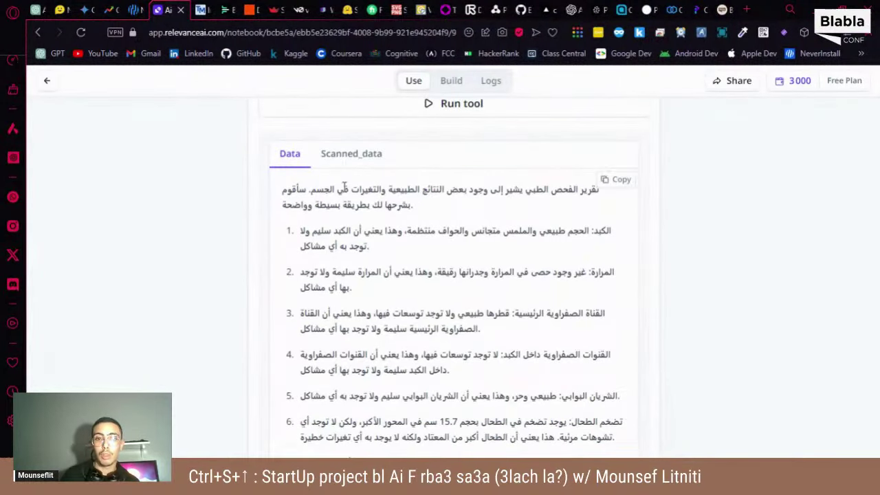
scroll(342, 216, down, 1)
scroll(429, 218, down, 2)
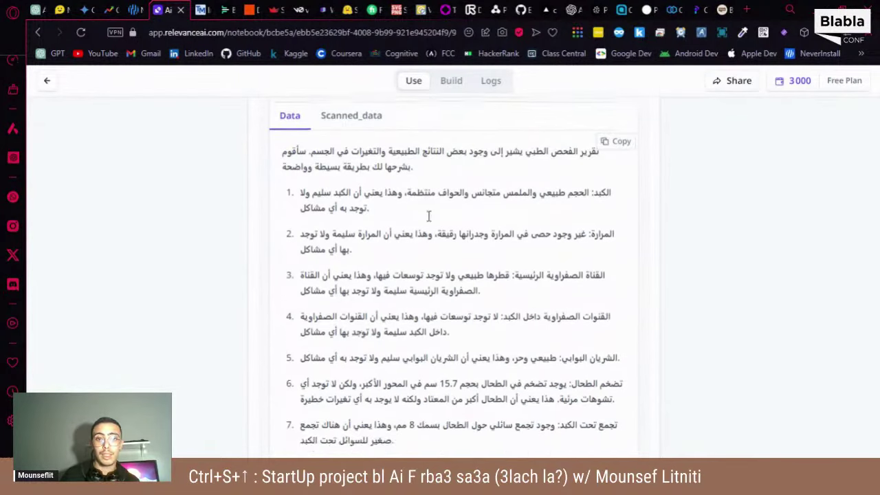
scroll(429, 217, down, 1)
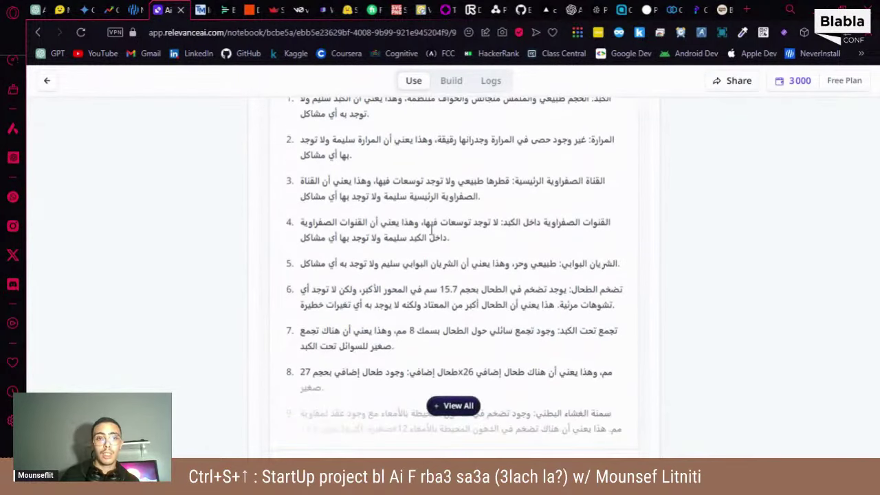
click(445, 411)
scroll(445, 417, down, 5)
scroll(446, 417, down, 3)
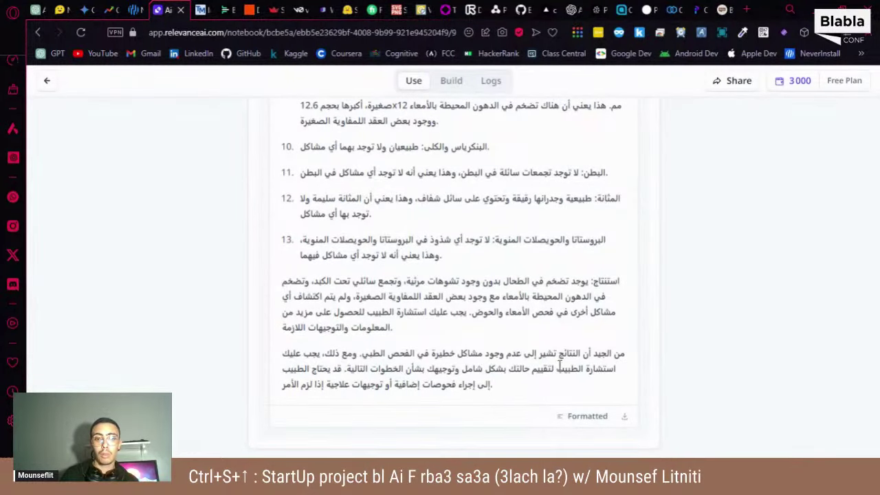
scroll(393, 366, up, 5)
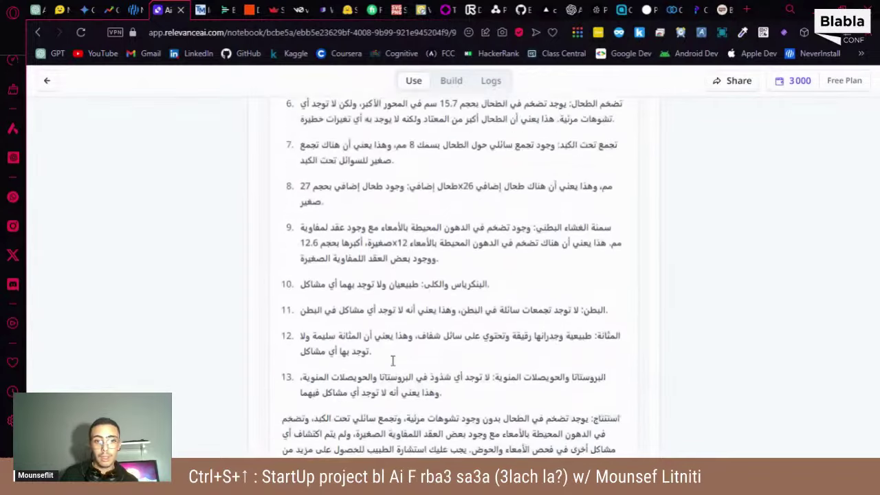
scroll(393, 366, up, 10)
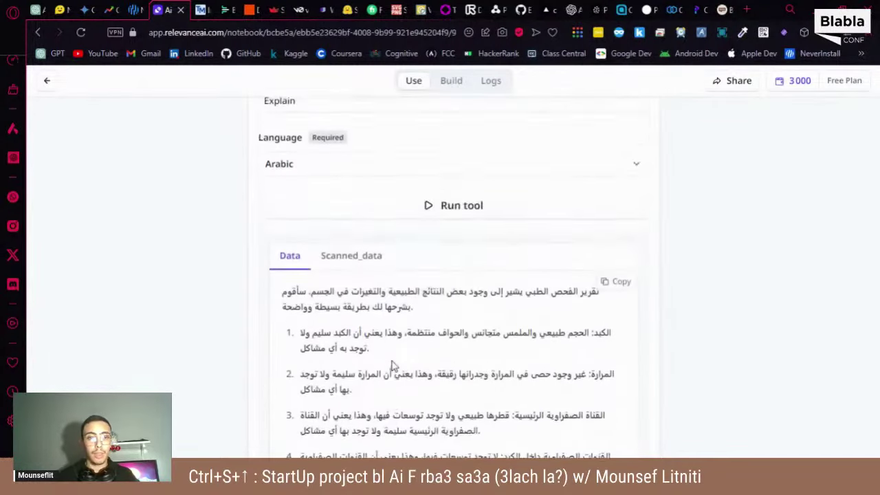
- Examine the raw text extracted from the report in the Scanned_data output, and return to the Data output
scroll(393, 366, down, 1)
click(356, 355)
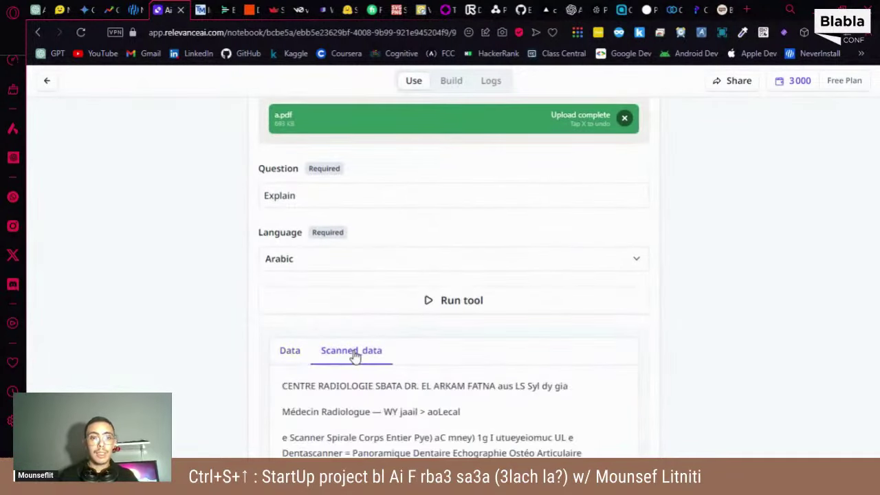
scroll(355, 355, down, 4)
scroll(356, 355, down, 4)
scroll(346, 344, up, 2)
click(296, 131)
scroll(296, 131, up, 6)
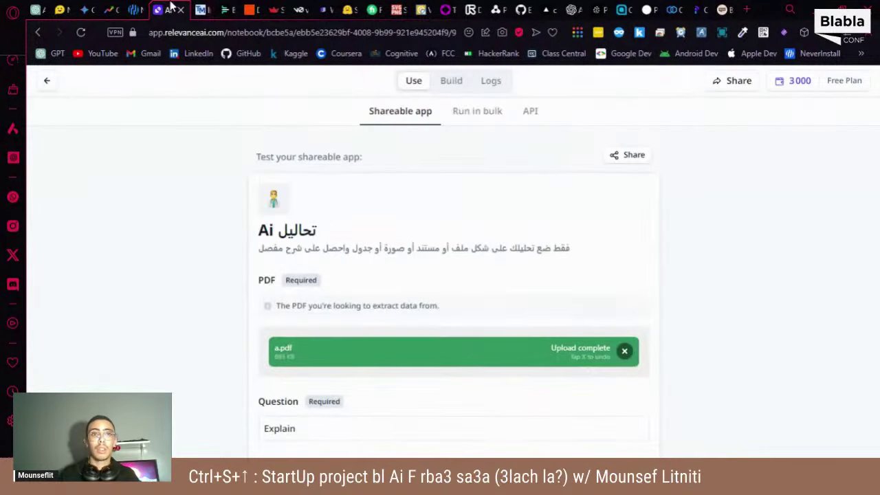
- Switch to the Webify.Ai site, open its website builder and set the page type to Landing Page
click(314, 9)
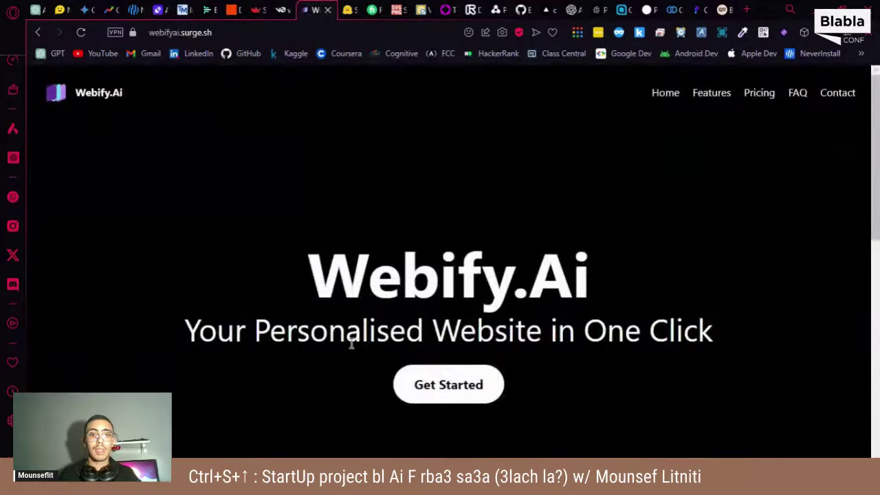
click(456, 387)
click(230, 273)
click(175, 234)
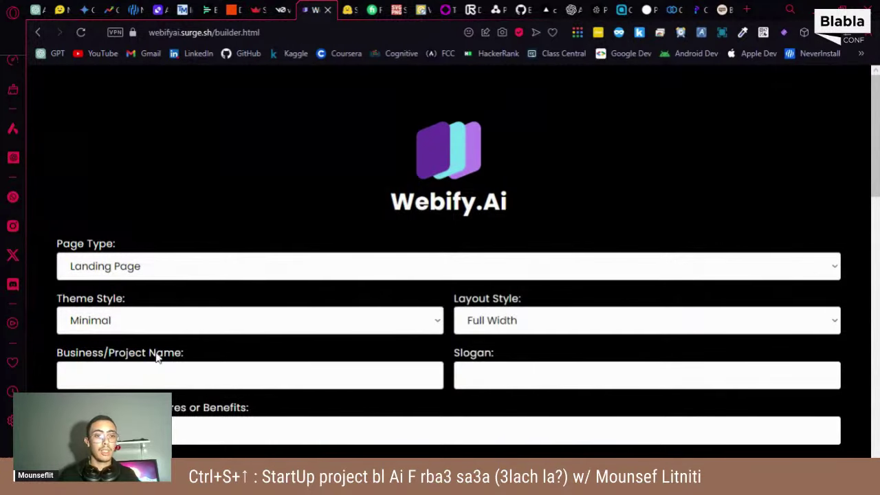
- Fill in the business/project name with "تحاليل Ai" from the clipboard history
click(143, 372)
key(super+v)
scroll(139, 305, down, 5)
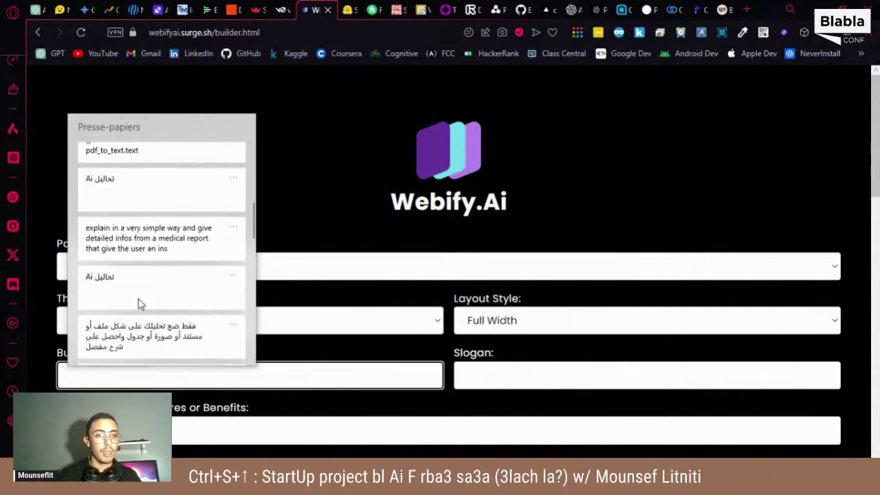
scroll(139, 305, up, 3)
scroll(124, 275, up, 1)
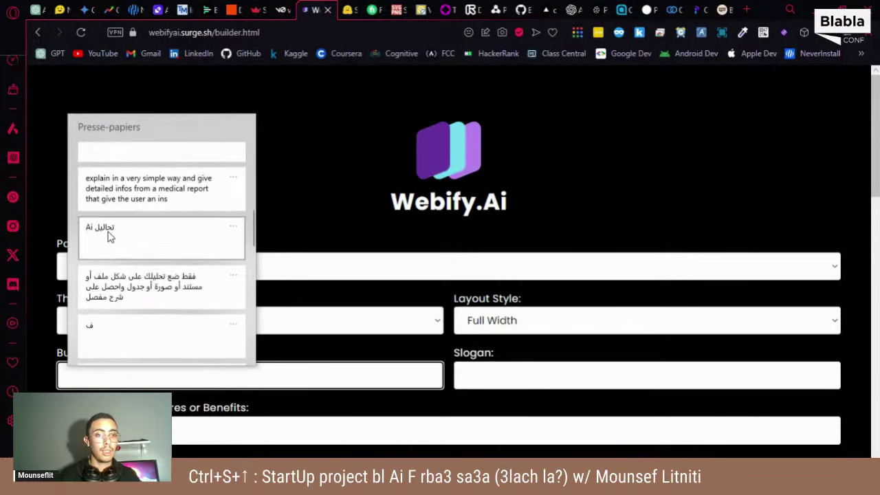
click(108, 233)
- Fill both the slogan and the about text with "فقط ضع تحليلك على شكل ملف أو مستند أو صورة أو جدول واحصل على شرح مفصل"
click(531, 374)
click(622, 429)
click(346, 423)
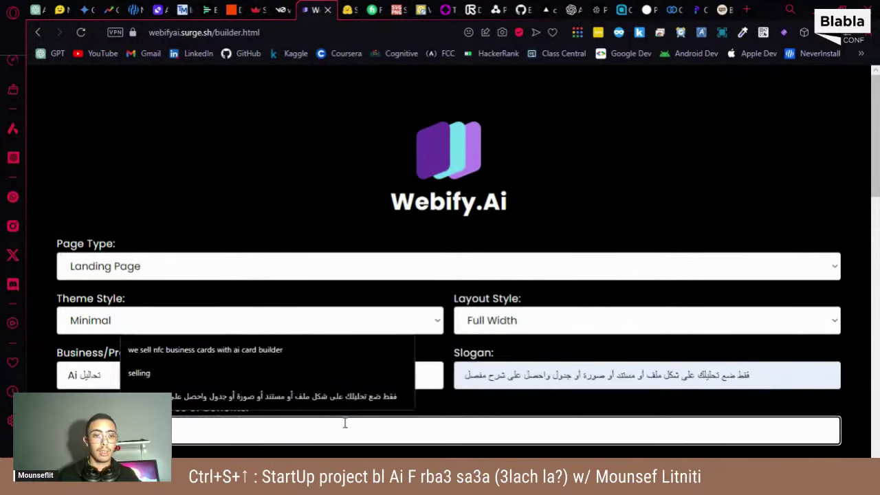
click(312, 396)
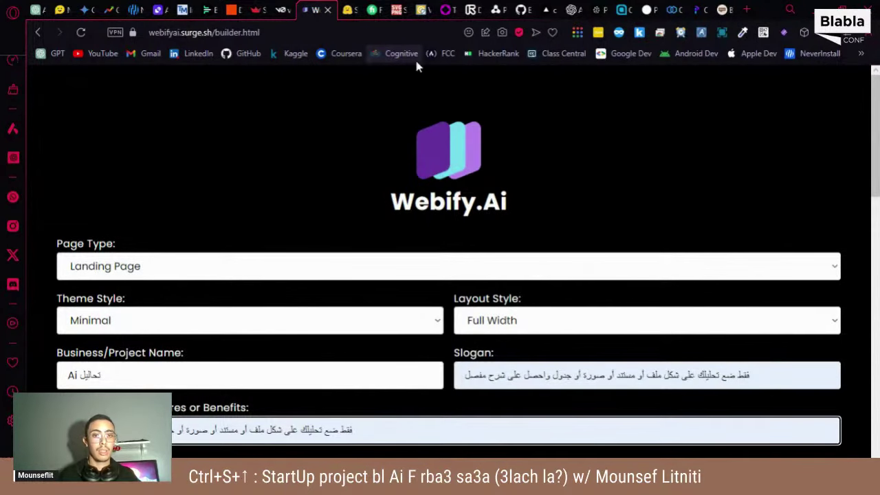
- Include the Pricing and Team sections in the landing page's features and leave out the Testimonials section
scroll(432, 171, down, 3)
click(61, 265)
click(79, 289)
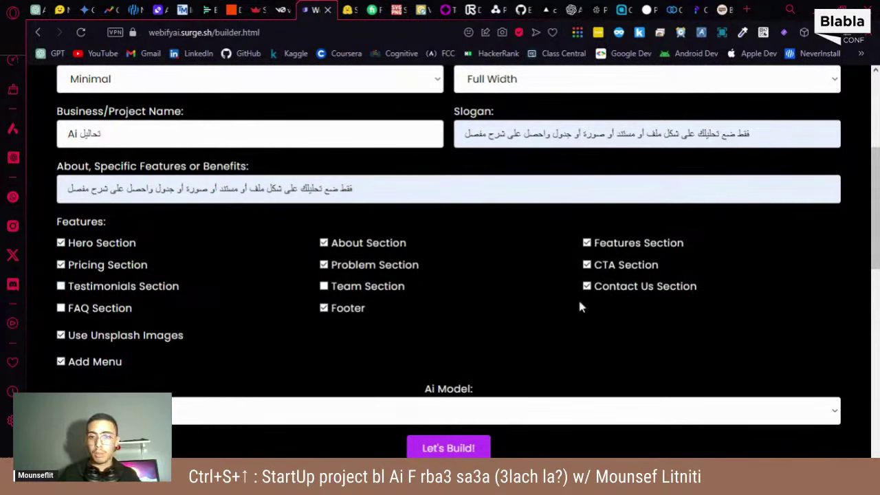
click(377, 292)
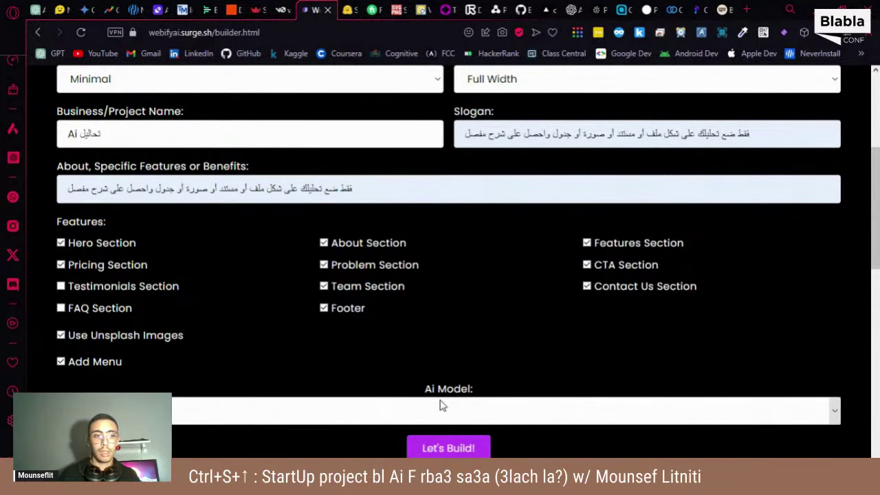
- Set the AI model to Code LLAMA 7B and generate the landing page
scroll(442, 405, down, 1)
click(413, 364)
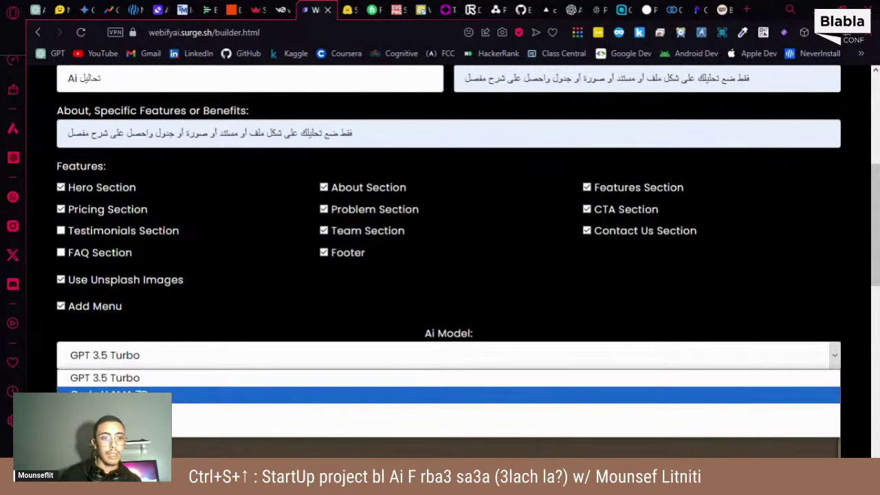
click(454, 395)
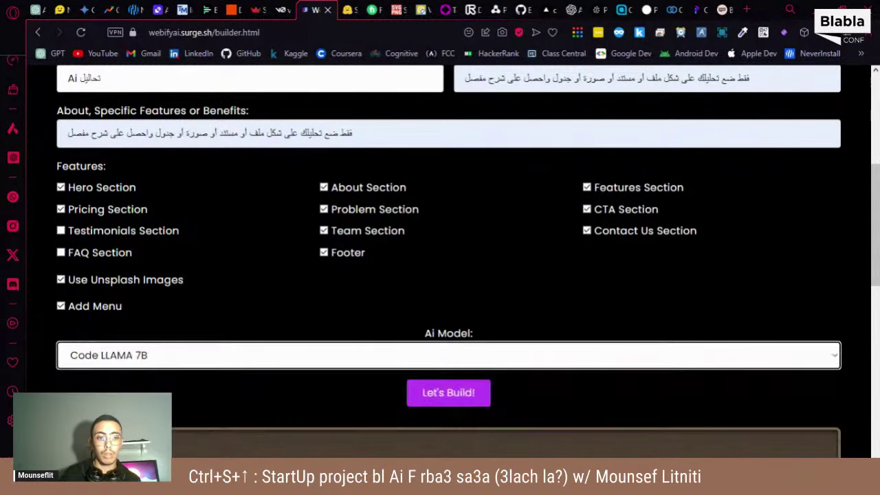
click(462, 403)
scroll(463, 403, down, 2)
scroll(462, 402, down, 2)
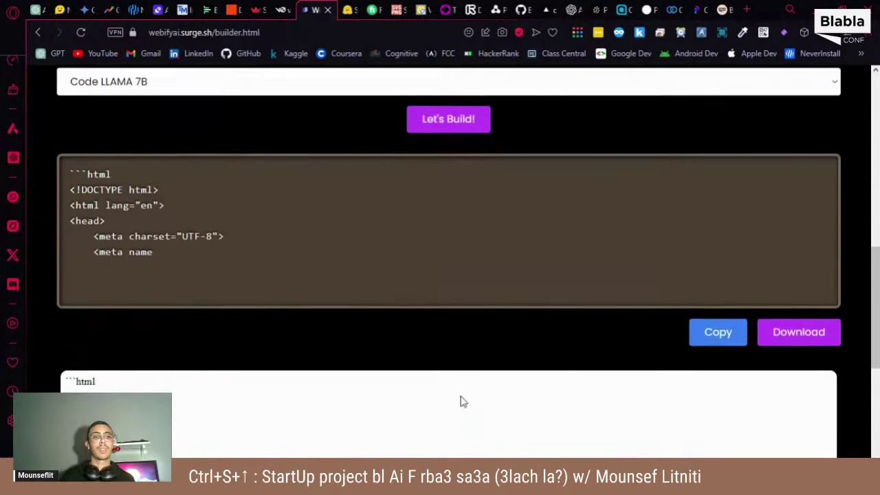
- Look through the preview of the generated landing page, from the hero image to the Problem section
scroll(462, 402, down, 1)
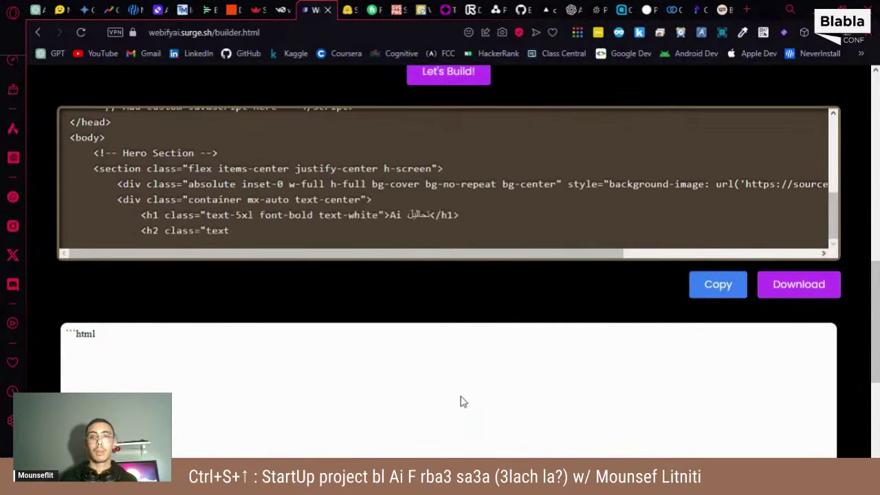
scroll(462, 402, down, 1)
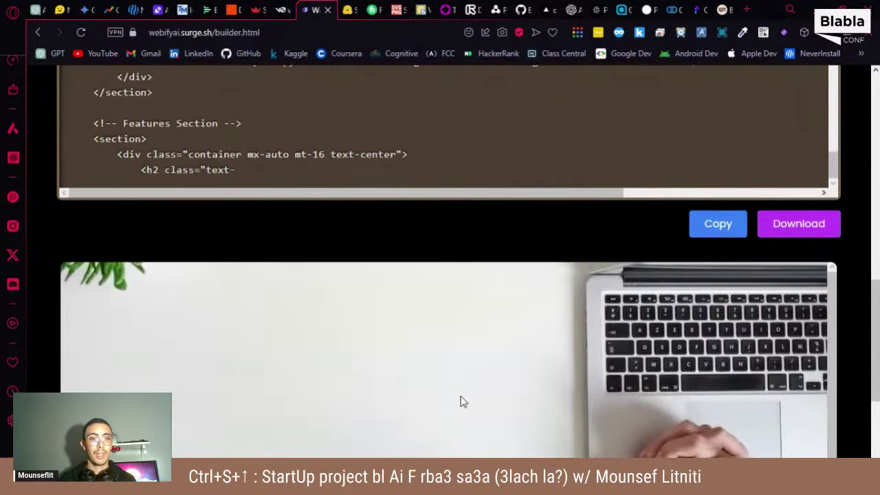
scroll(462, 402, down, 2)
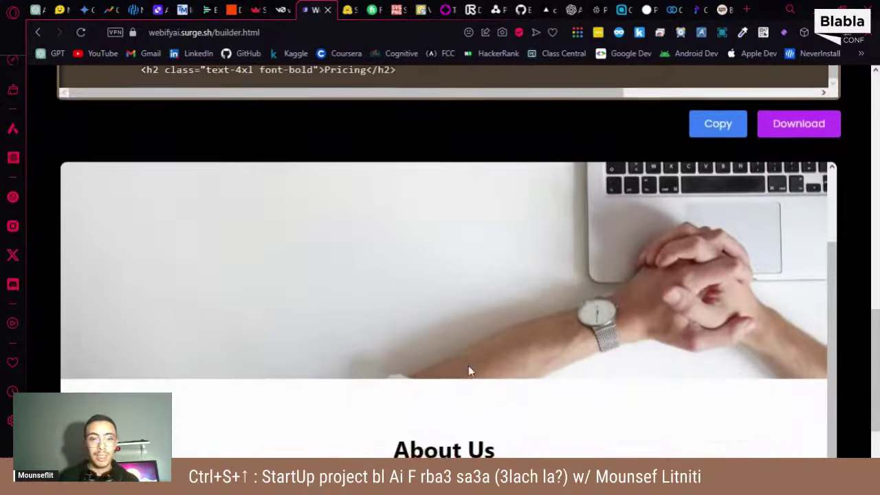
scroll(470, 372, down, 2)
scroll(483, 216, up, 3)
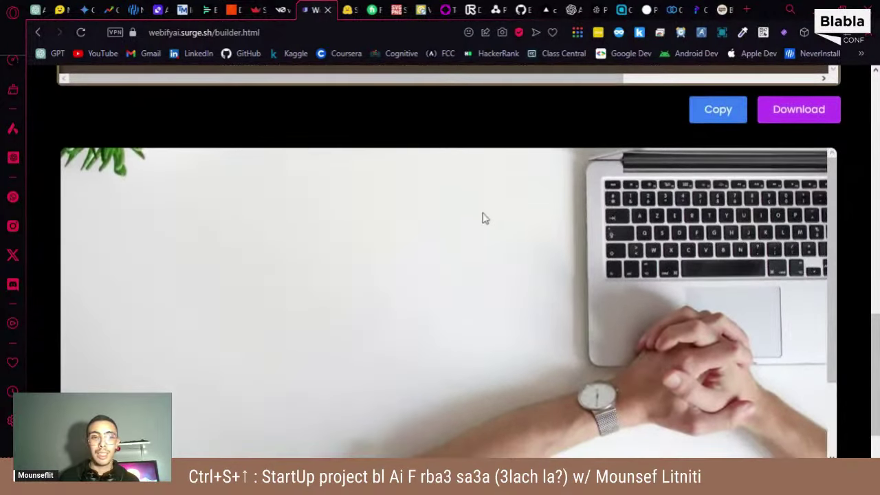
scroll(440, 357, down, 3)
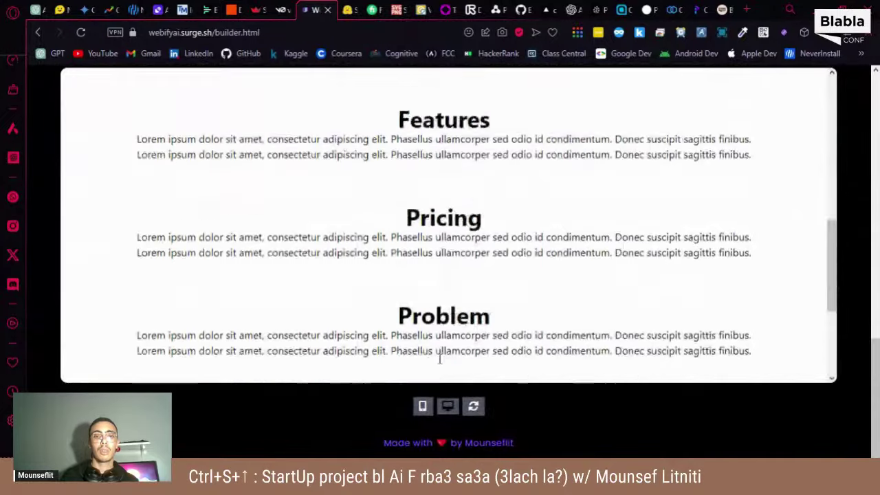
- Generate the landing page again with the same settings and bring its preview into view
scroll(440, 364, up, 10)
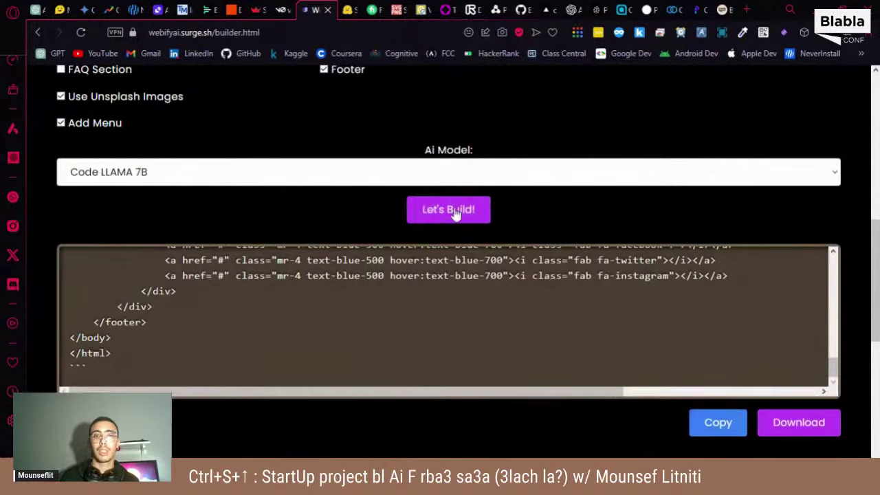
click(450, 220)
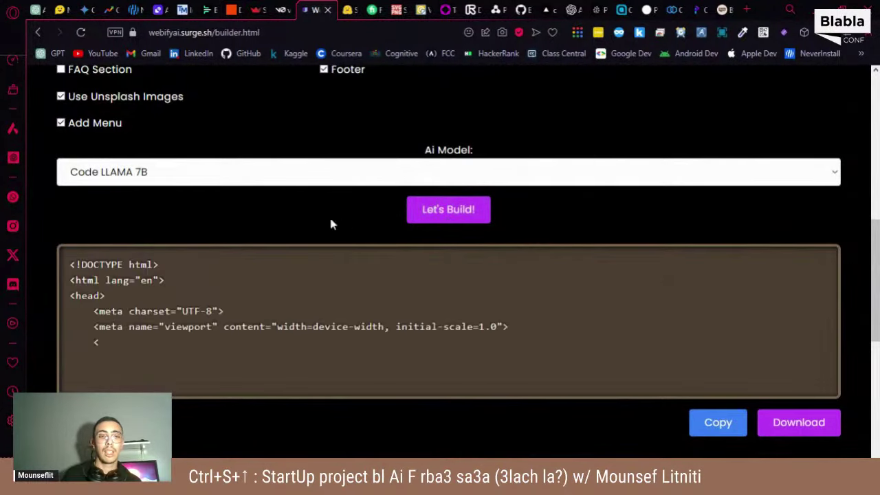
scroll(318, 222, down, 4)
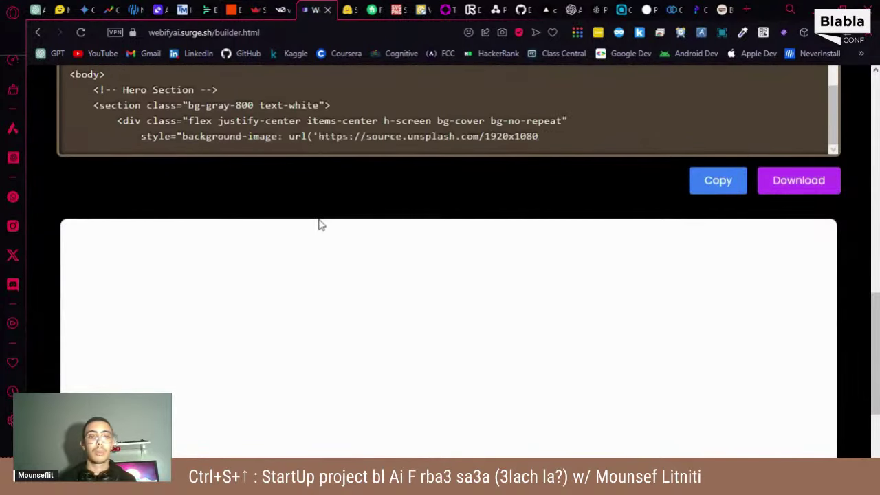
scroll(318, 219, down, 2)
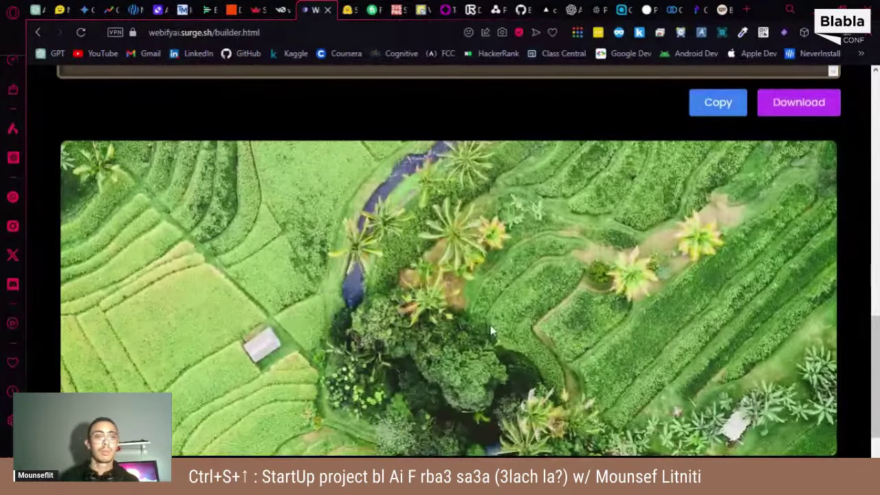
scroll(491, 331, down, 2)
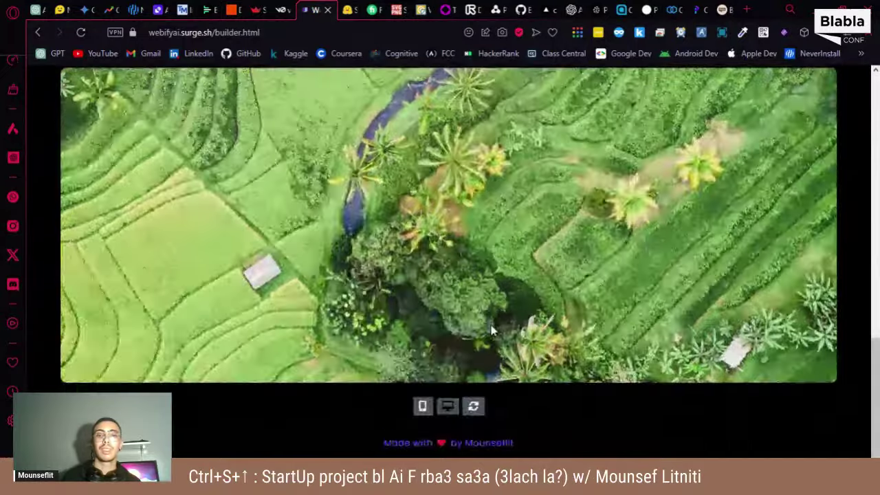
- Examine the regenerated page's code and preview, from the hero section through Features, Pricing, Problem and Team to Contact Us
scroll(491, 331, up, 6)
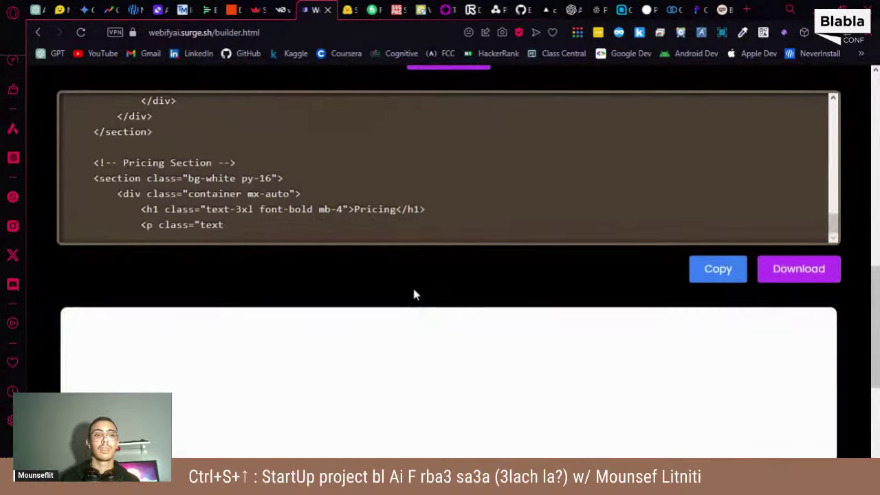
scroll(413, 294, down, 3)
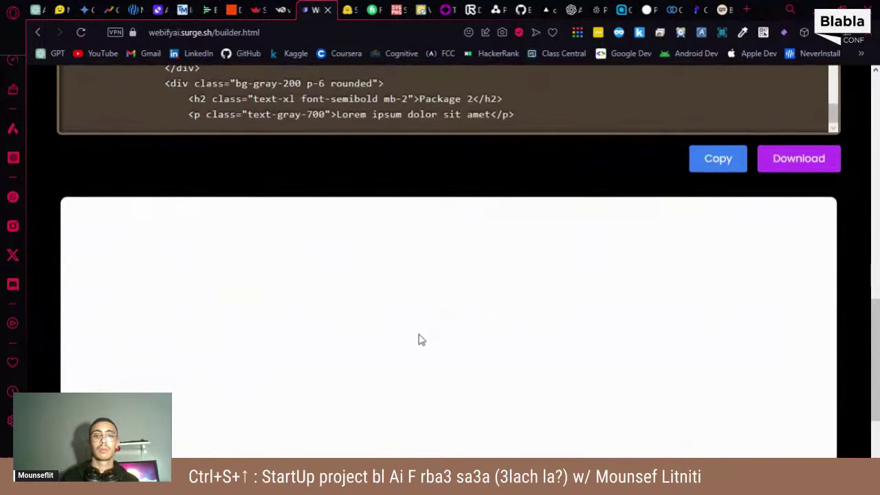
scroll(417, 339, down, 8)
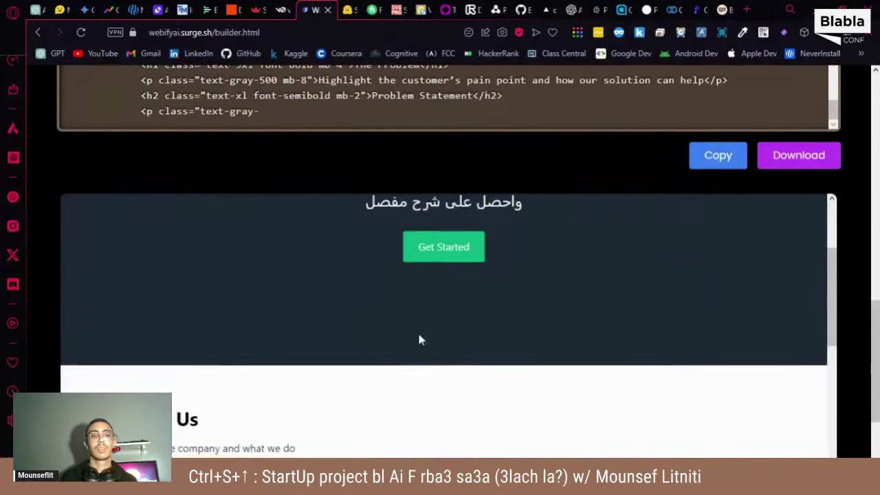
scroll(418, 339, down, 3)
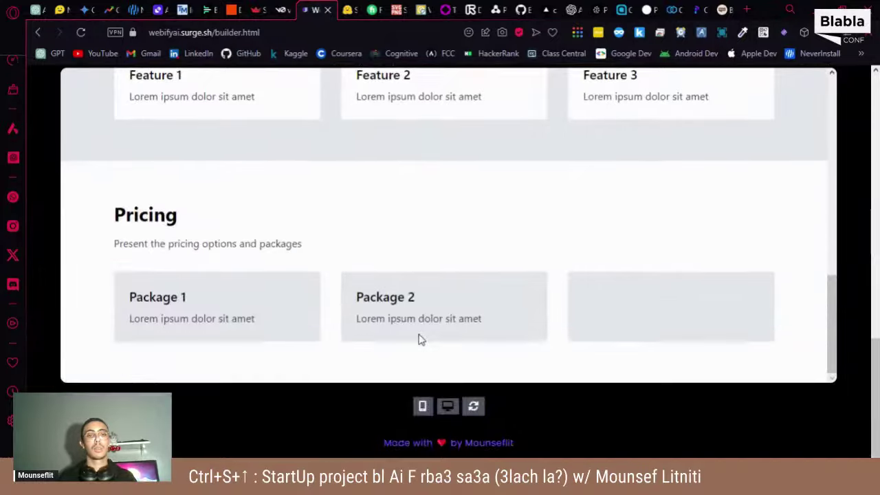
scroll(418, 339, up, 3)
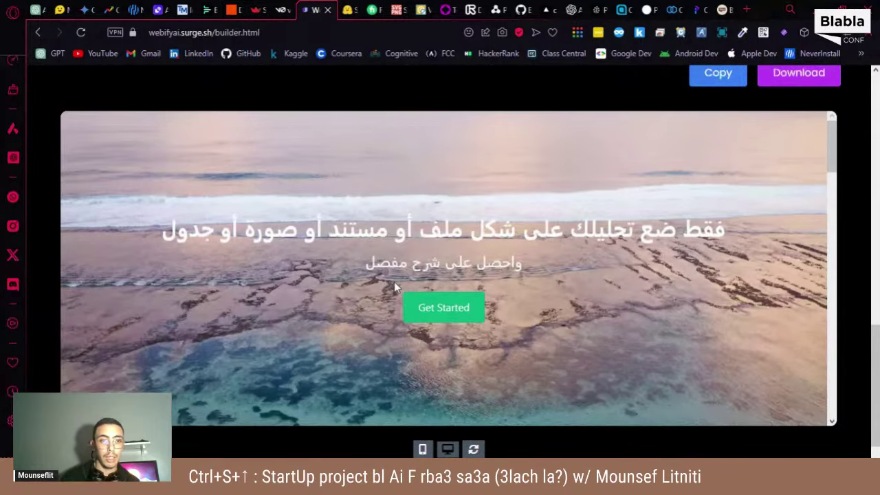
scroll(394, 288, down, 2)
scroll(394, 288, up, 2)
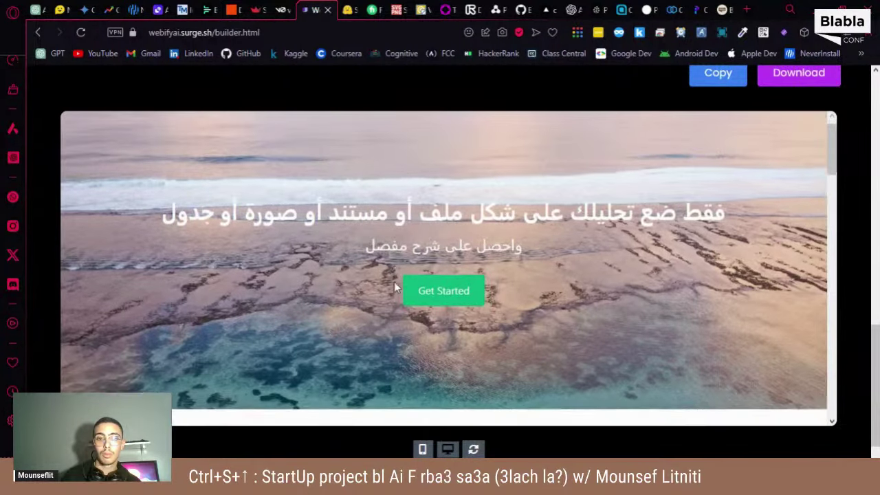
scroll(395, 287, down, 10)
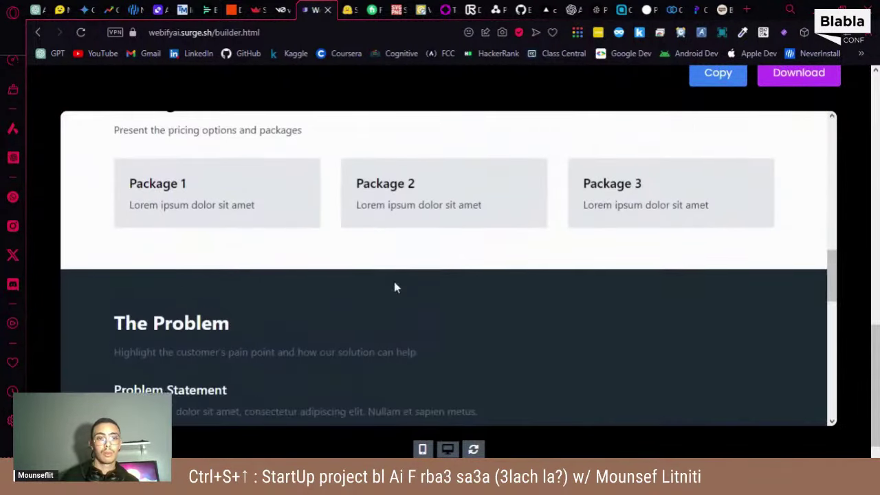
scroll(396, 287, down, 8)
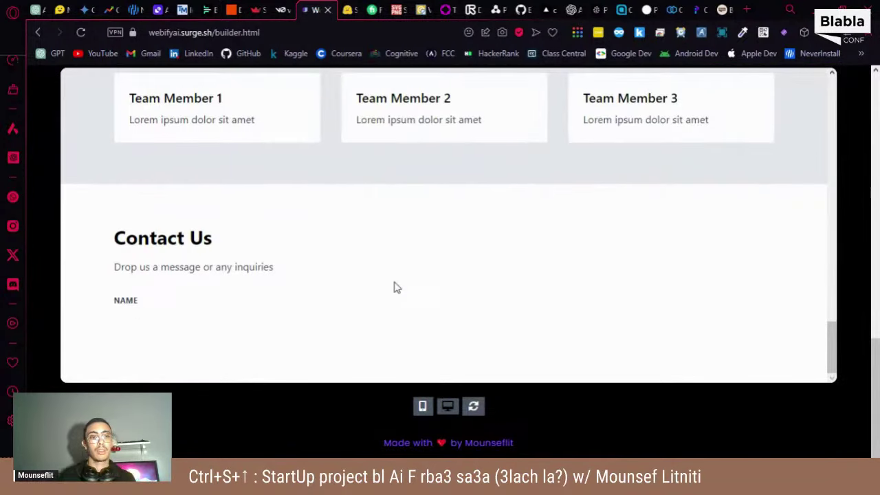
- Download the generated landing page and save it in the Téléchargements folder
scroll(423, 349, up, 8)
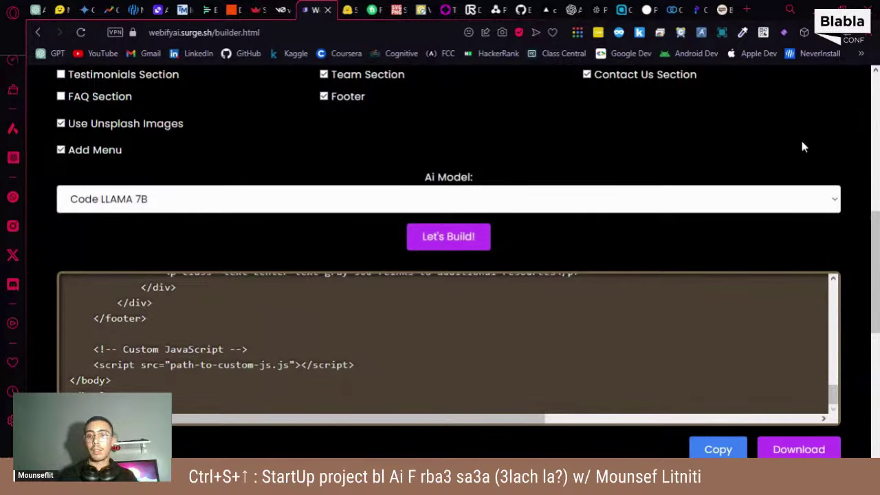
click(770, 451)
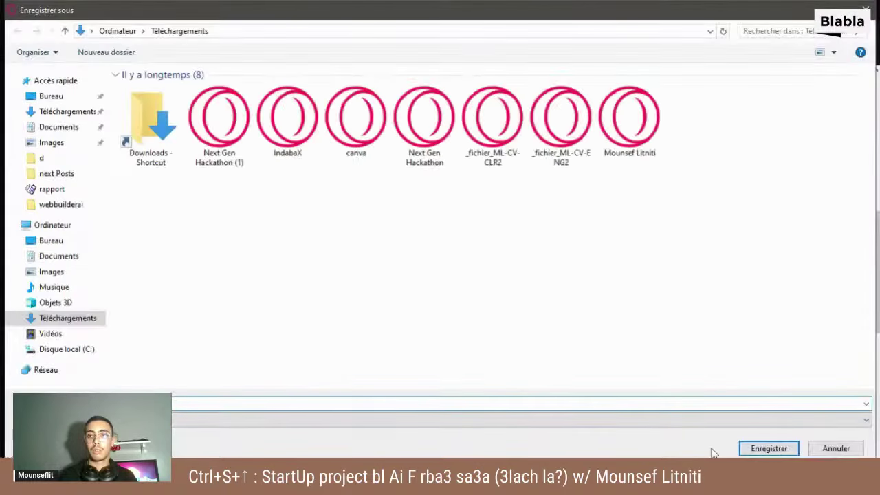
click(770, 449)
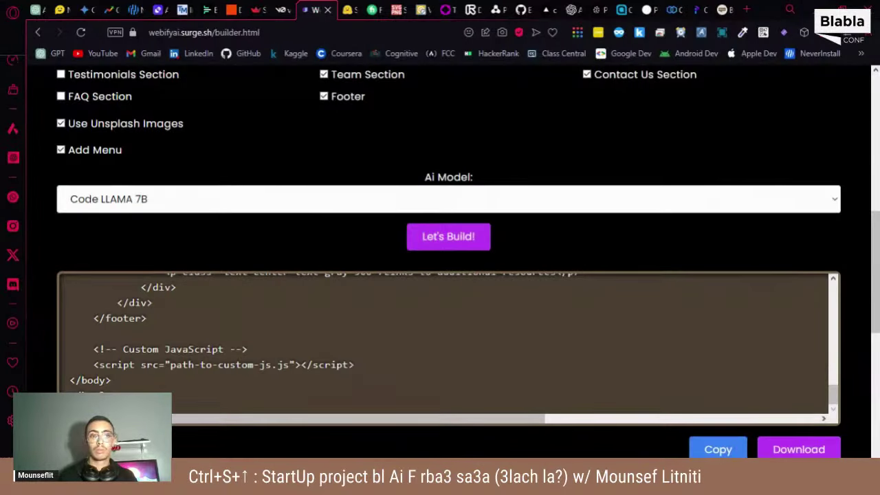
- Switch to the desktop, move the "posts desc" note out of the way and open the d folder
key(ctrl+Tab)
key(alt+Tab)
key(alt+Tab)
drag(362, 108, 593, 88)
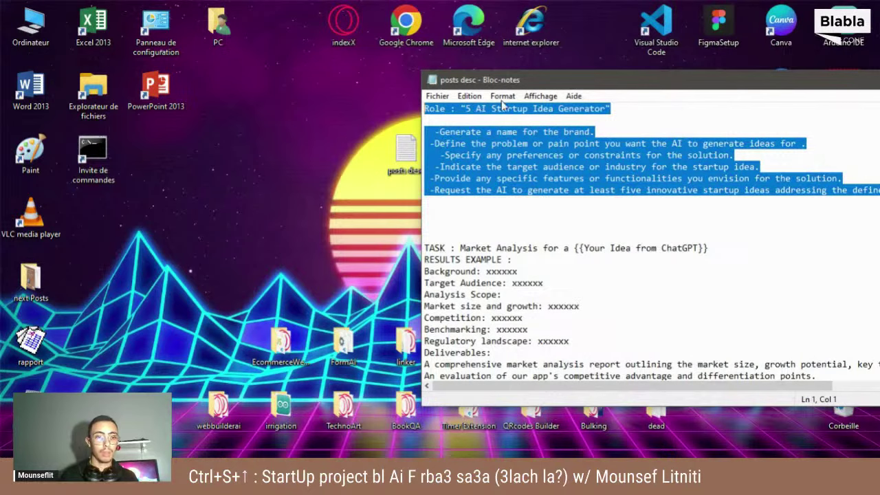
double_click(561, 73)
drag(686, 12, 178, 315)
click(484, 158)
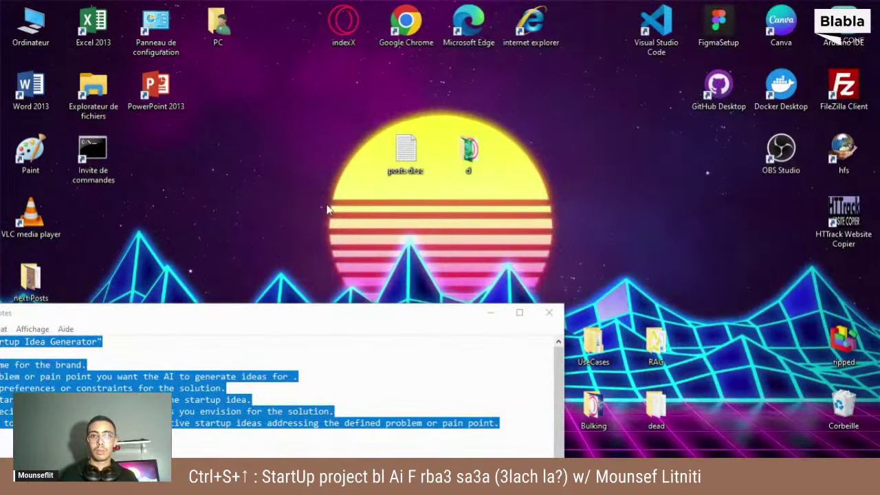
- Open the index file from the d folder in the browser and look through the page's sections down to the footer
double_click(218, 269)
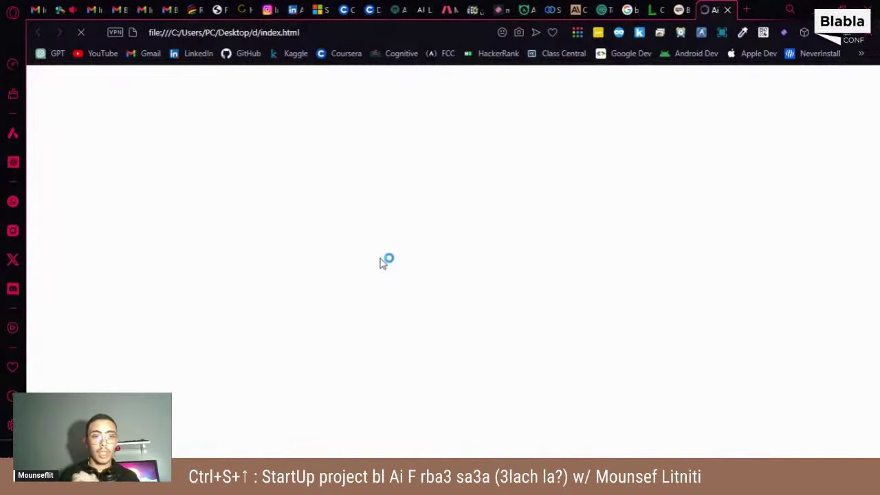
scroll(481, 284, down, 3)
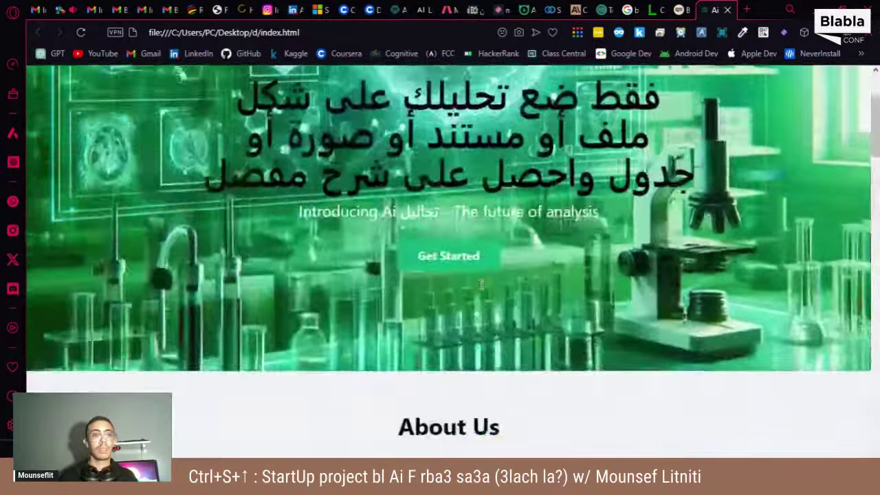
scroll(482, 284, down, 6)
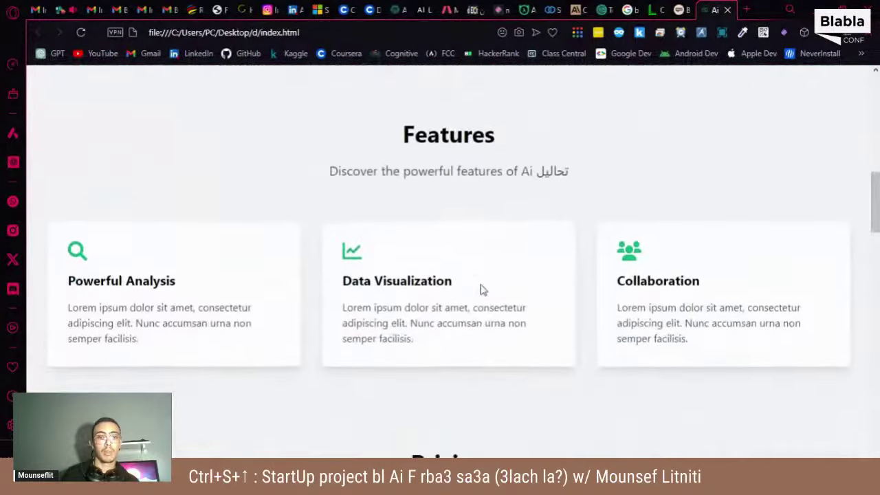
scroll(481, 290, down, 15)
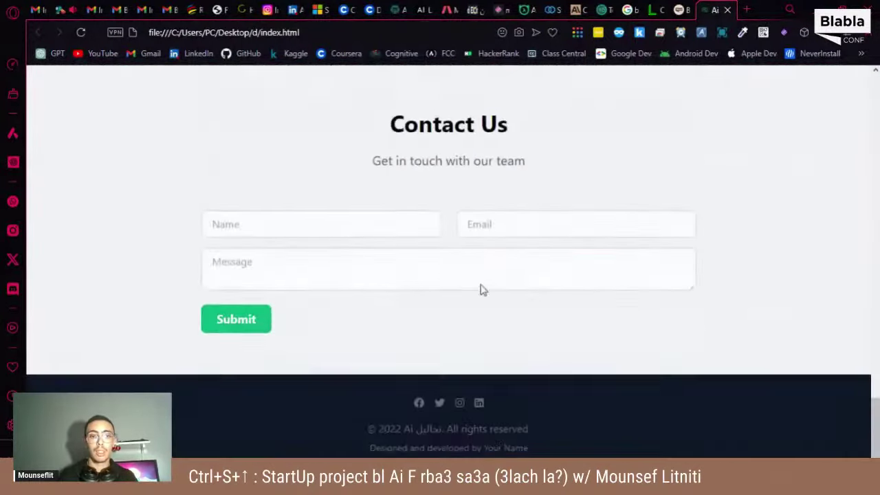
scroll(481, 289, up, 4)
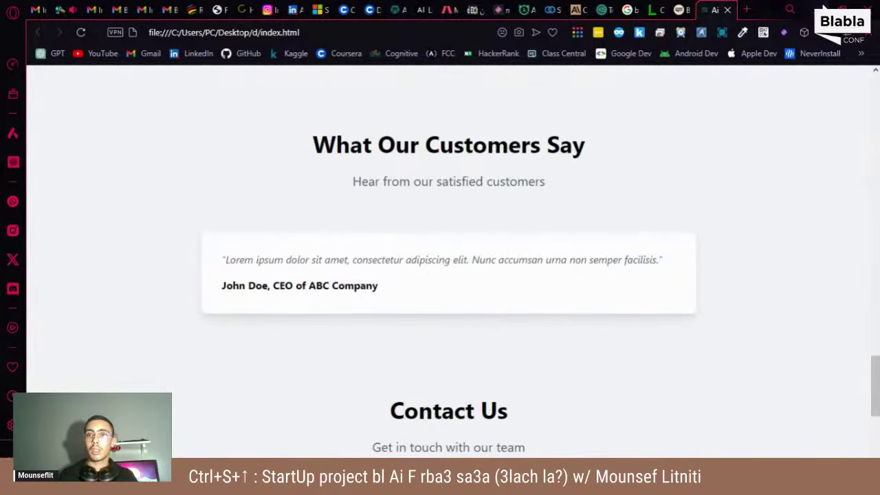
- Minimise the browser window showing the index page and close the d folder window
click(824, 10)
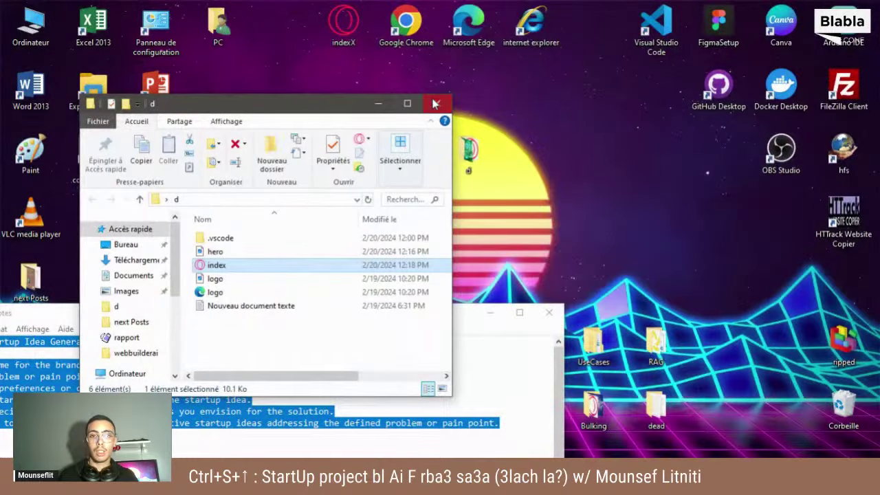
click(435, 104)
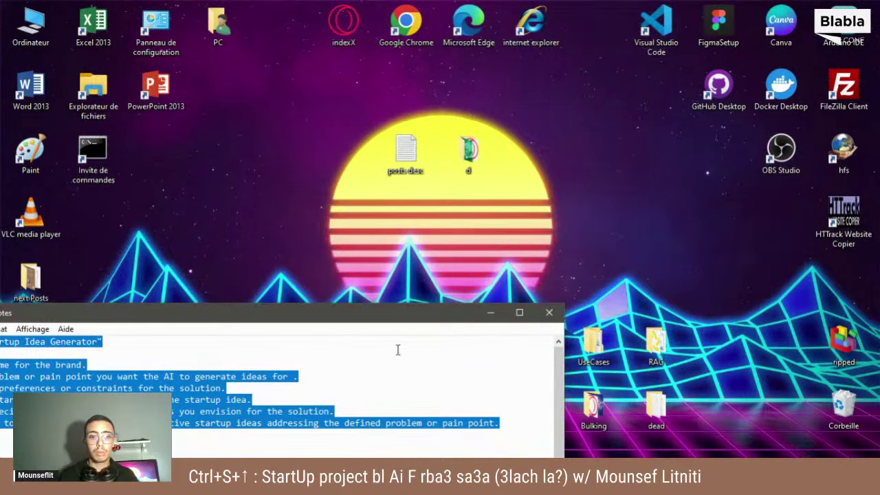
drag(309, 322, 383, 313)
- Open Visual Studio Code, then return to the Webify.Ai browser window
click(361, 484)
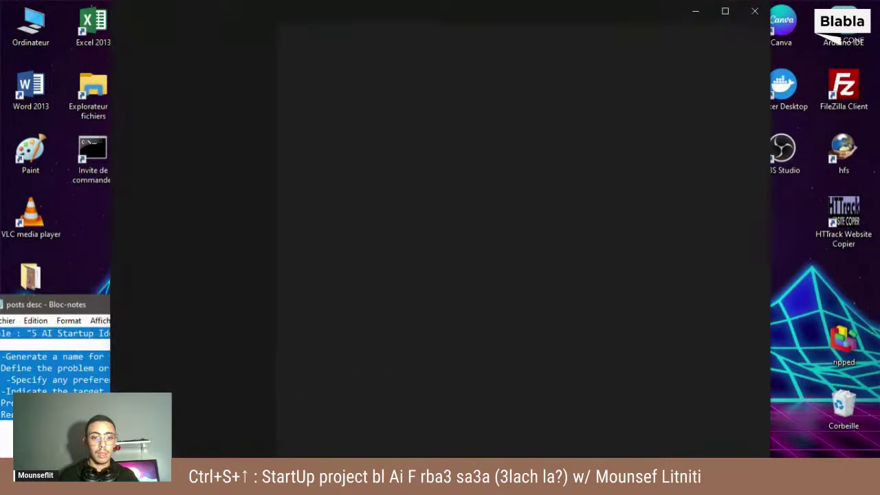
mouse_move(183, 452)
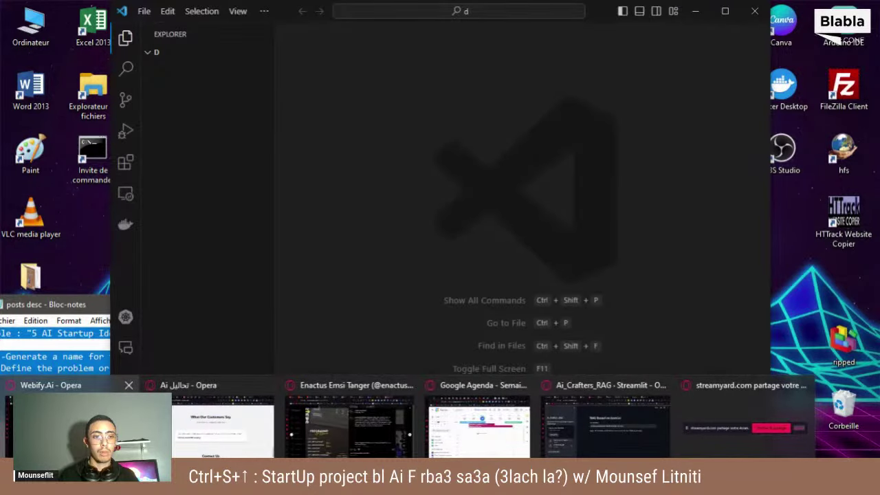
click(83, 423)
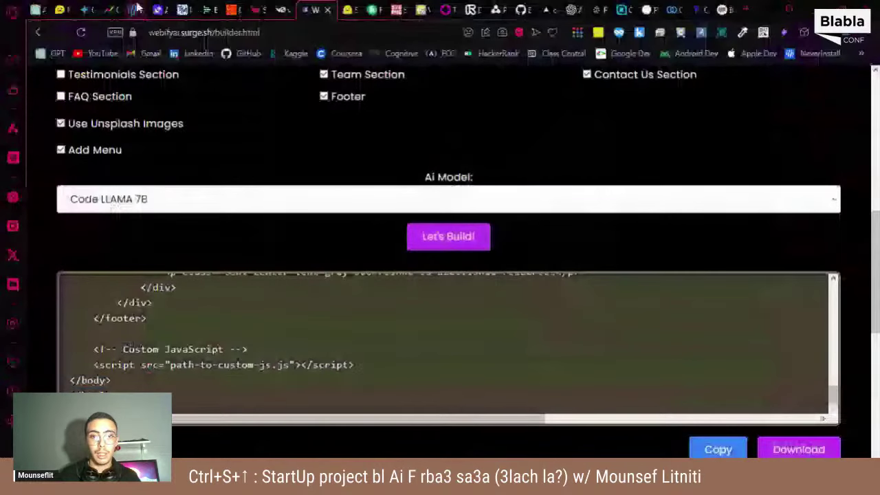